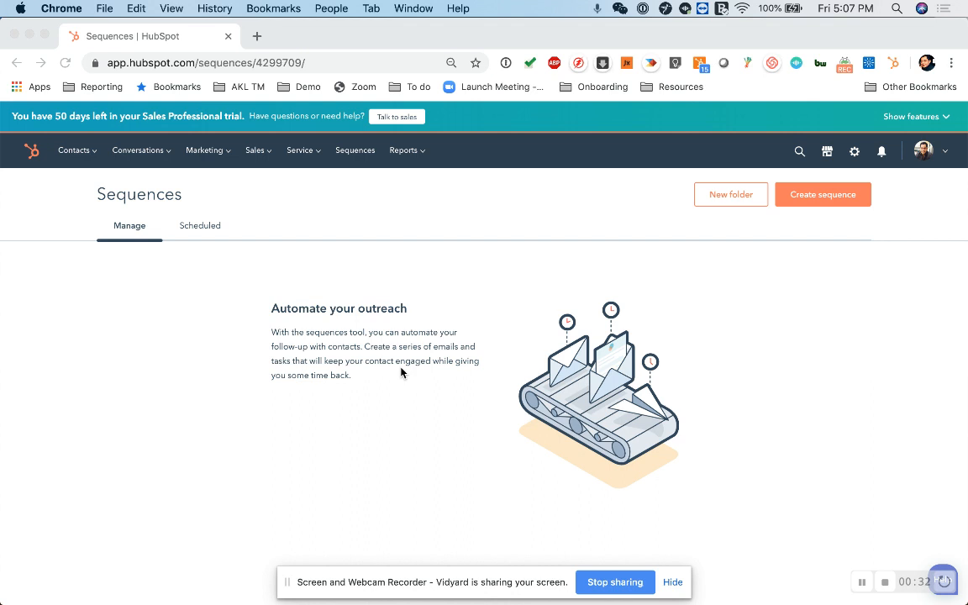
Start a new sequence and choose the pre-made Trade Show or Conference Follow Up sequence as its basis
click(535, 193)
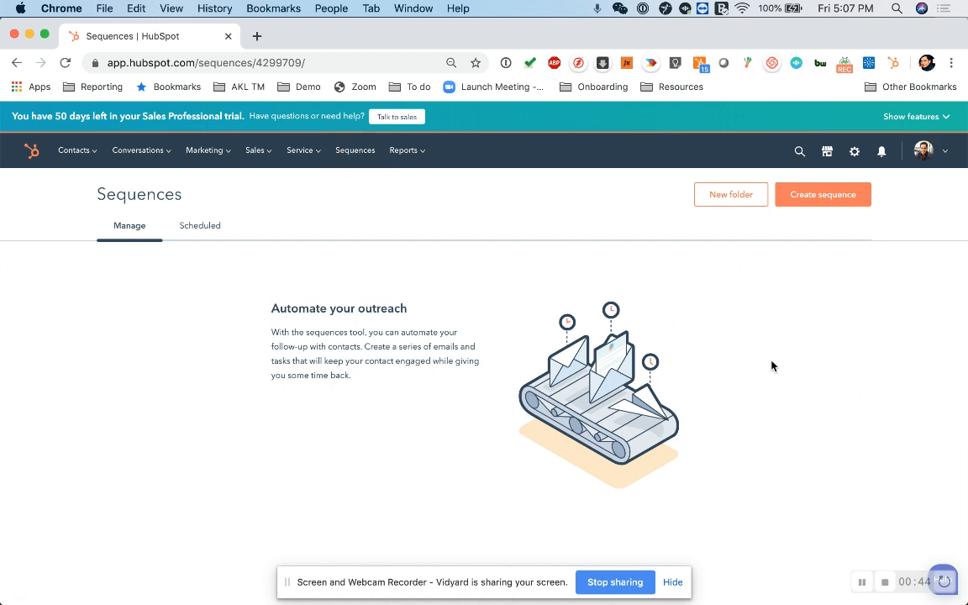
click(833, 196)
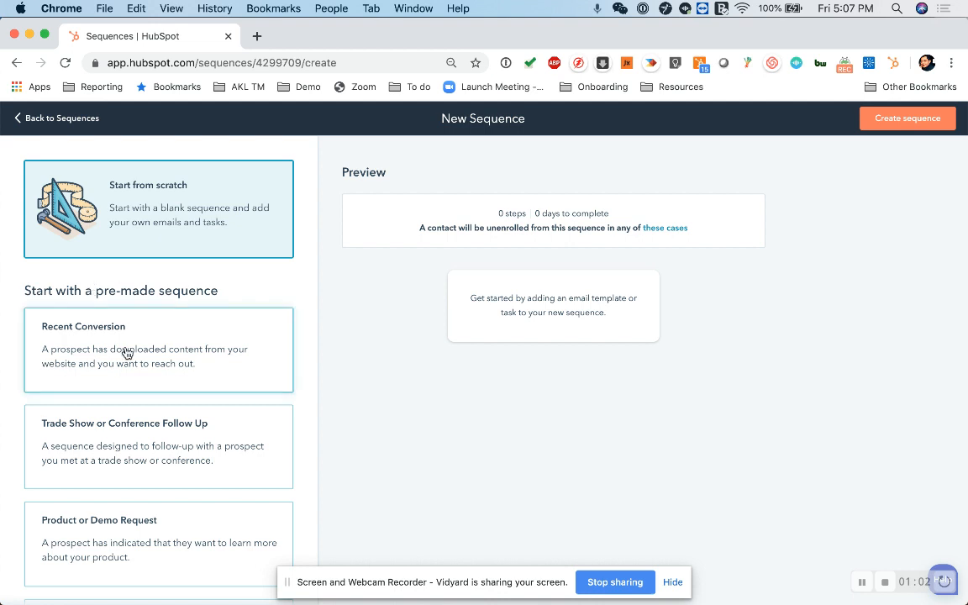
scroll(119, 402, down, 2)
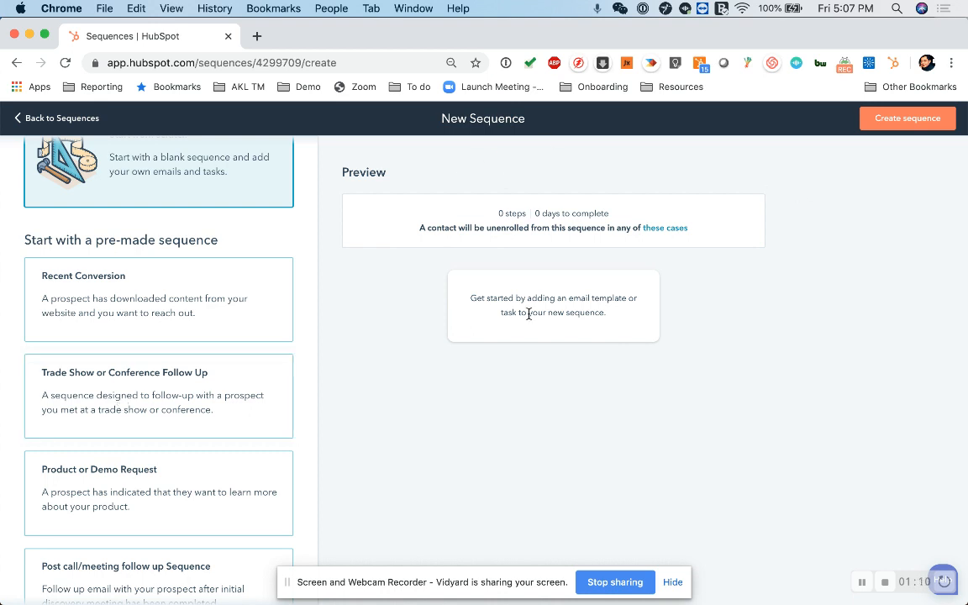
scroll(173, 319, up, 2)
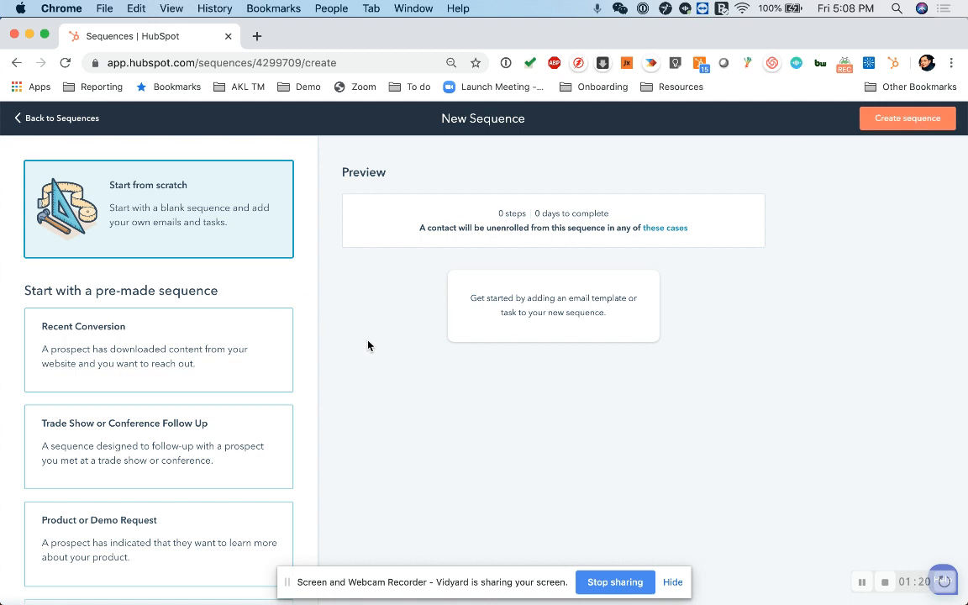
scroll(155, 377, down, 1)
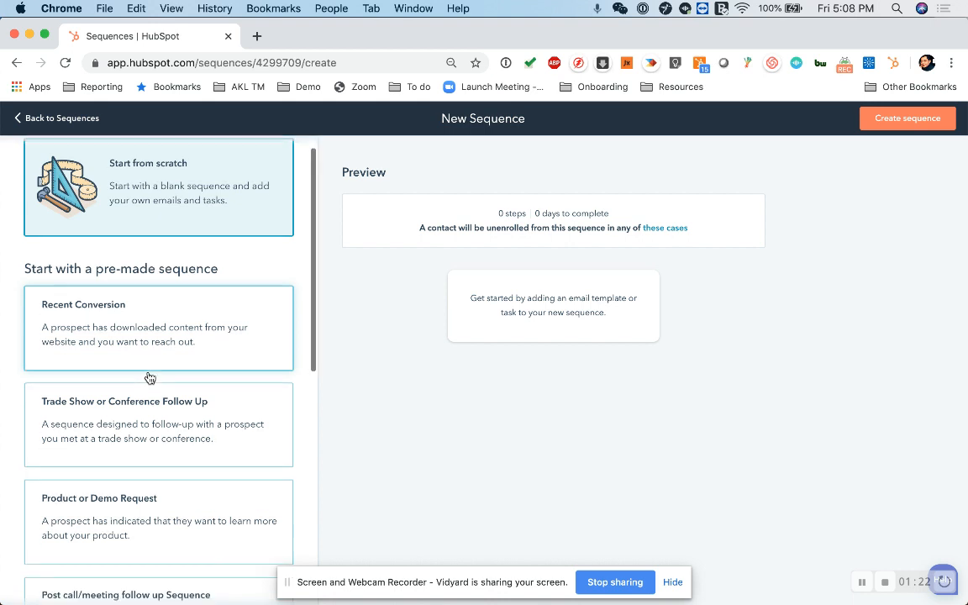
scroll(150, 377, down, 2)
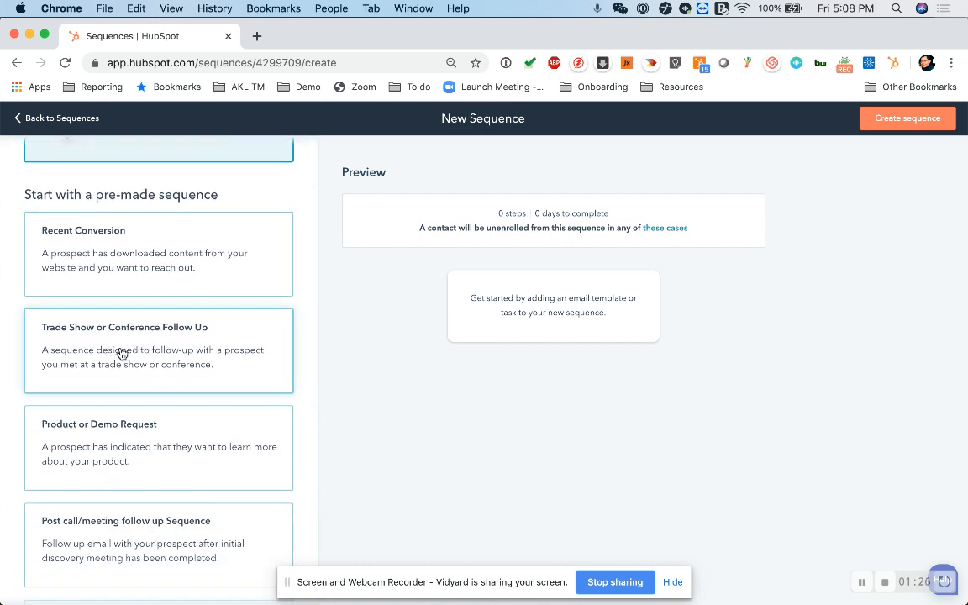
click(191, 363)
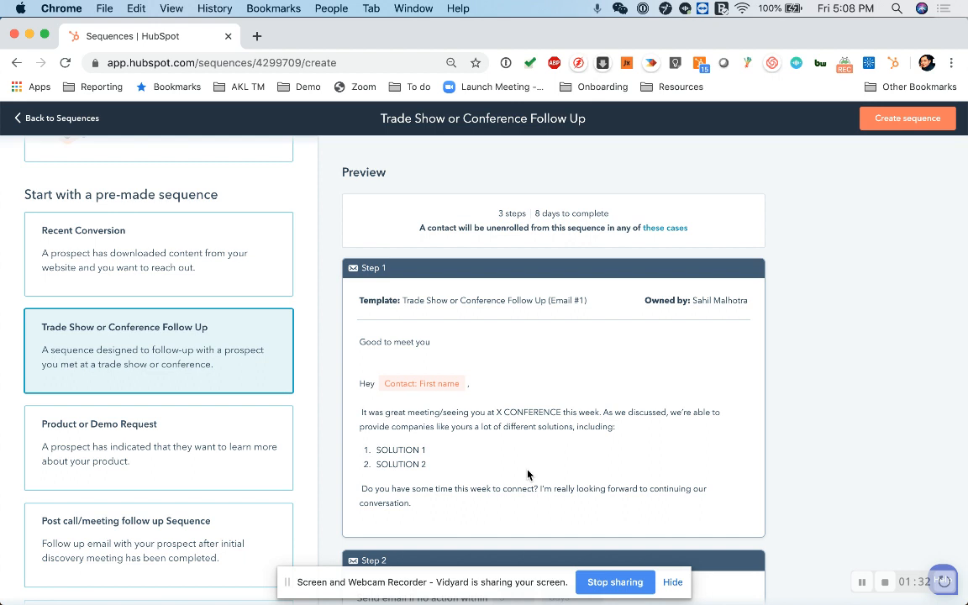
Review the emails and the delays between them in the preview of the Trade Show or Conference Follow Up sequence
scroll(528, 475, down, 2)
scroll(527, 475, down, 8)
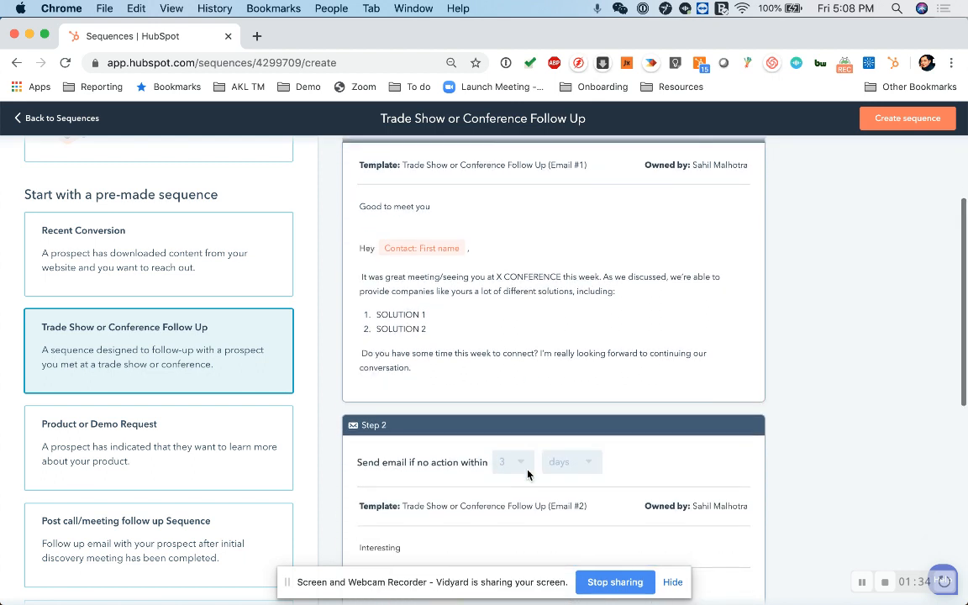
scroll(528, 475, down, 4)
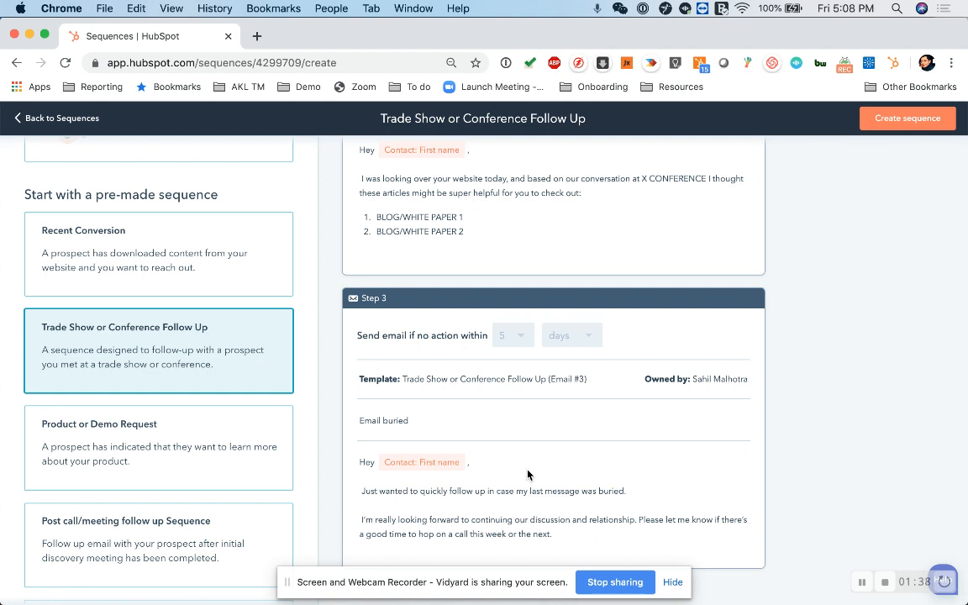
click(673, 583)
scroll(803, 359, up, 3)
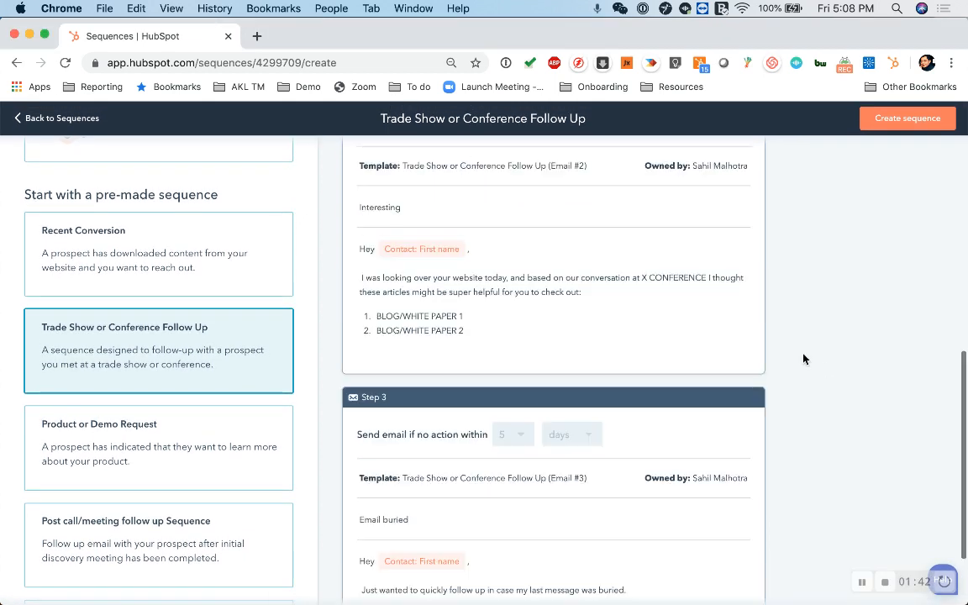
scroll(803, 359, up, 14)
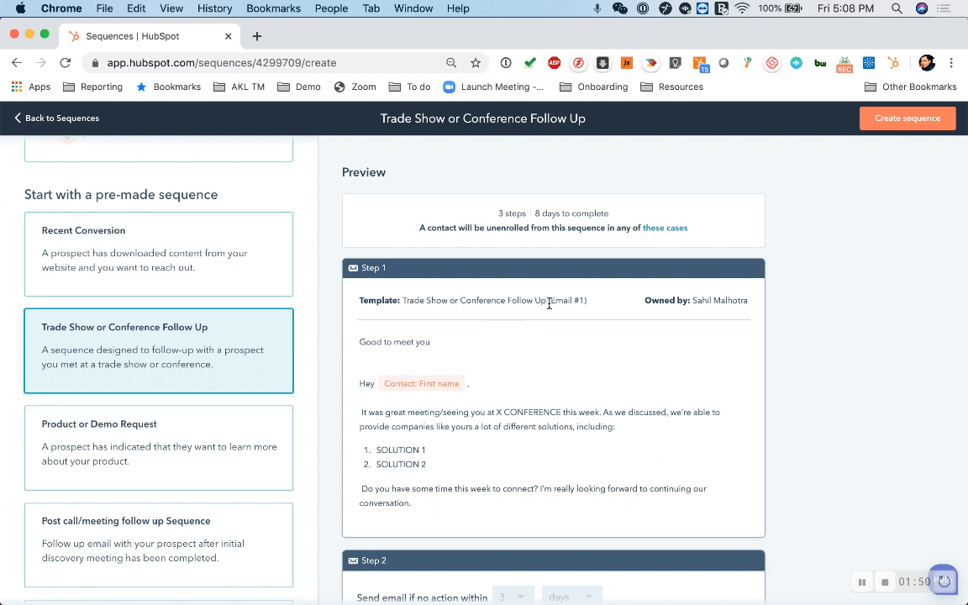
scroll(385, 345, down, 2)
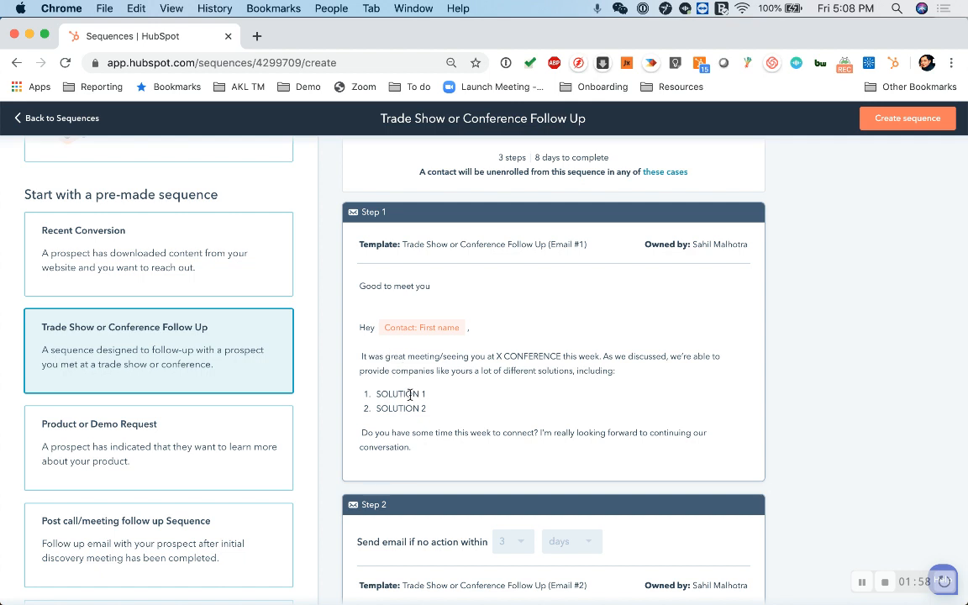
scroll(420, 433, down, 1)
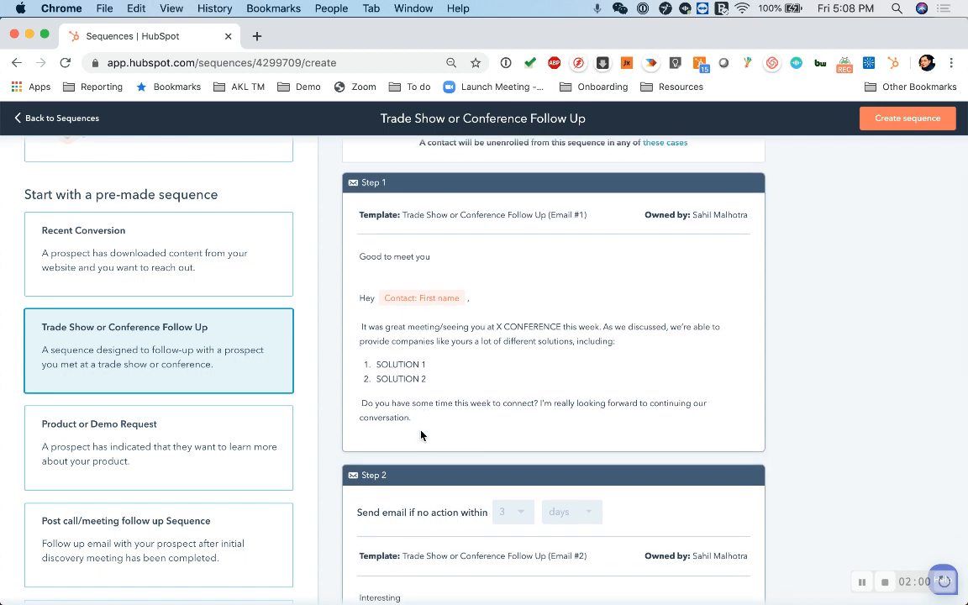
scroll(509, 351, down, 1)
scroll(509, 351, down, 3)
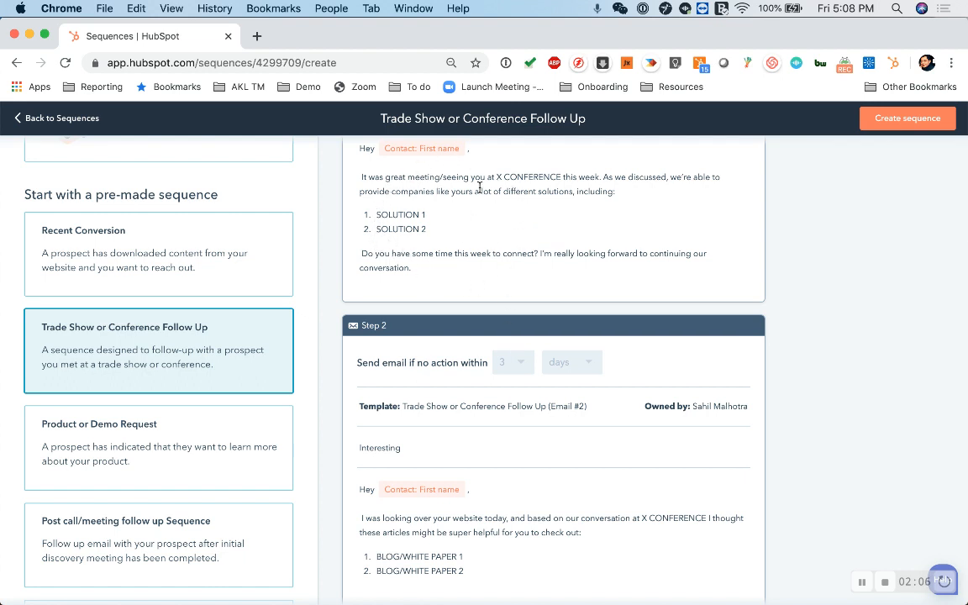
scroll(499, 391, down, 1)
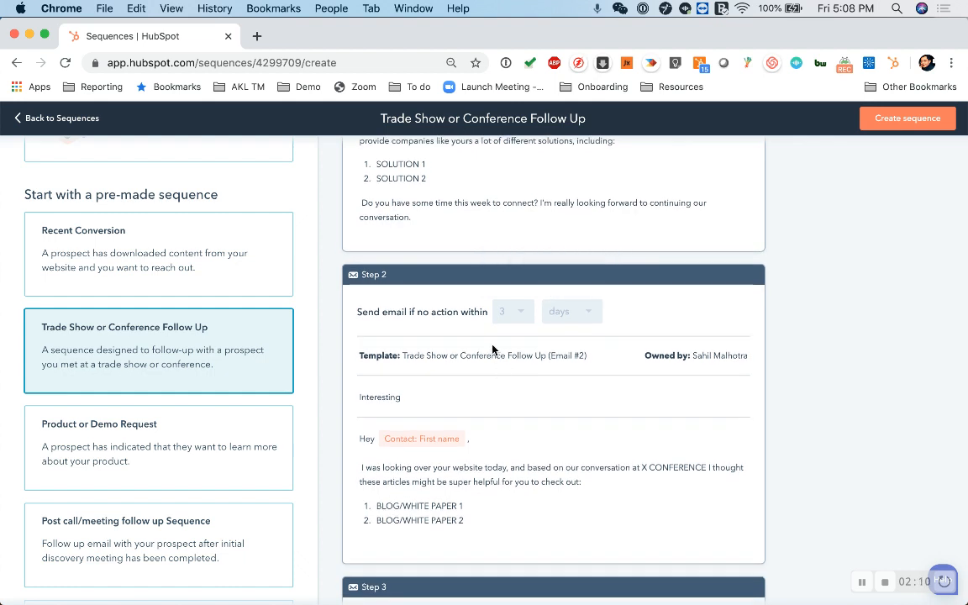
scroll(492, 347, down, 2)
scroll(493, 348, down, 2)
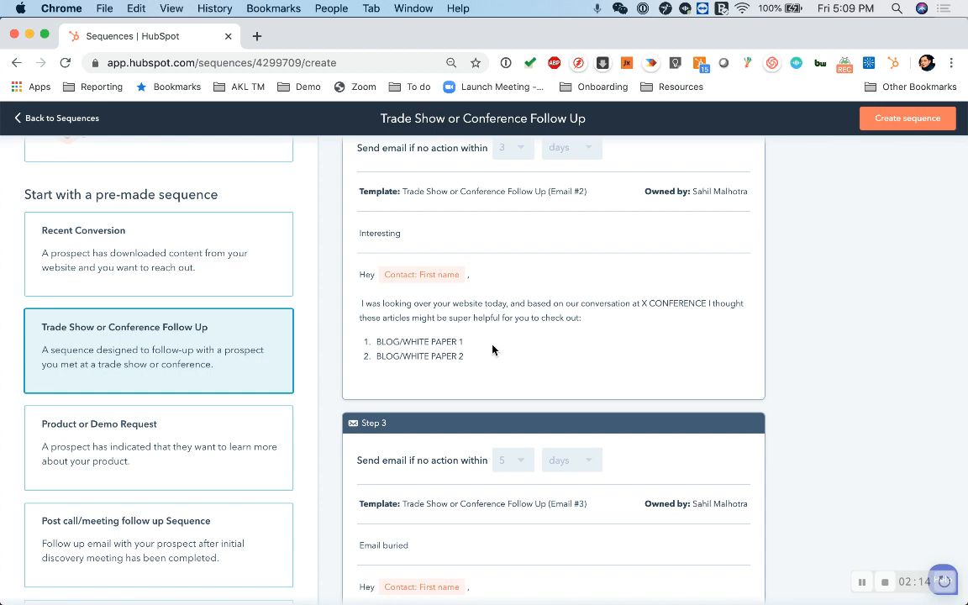
scroll(492, 349, down, 3)
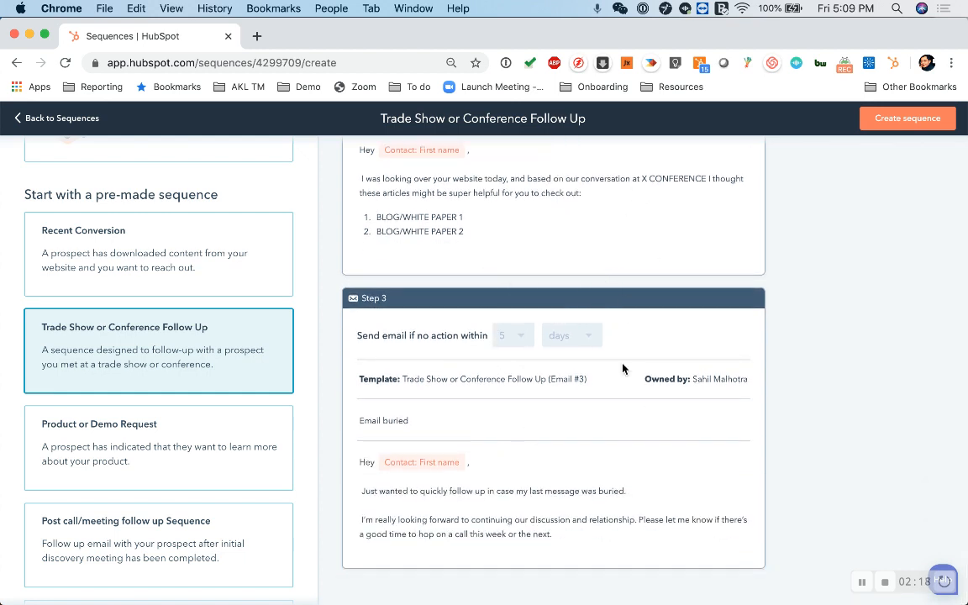
Create the sequence from the selected pre-made one and expand the full text of the Step 1 email
click(928, 123)
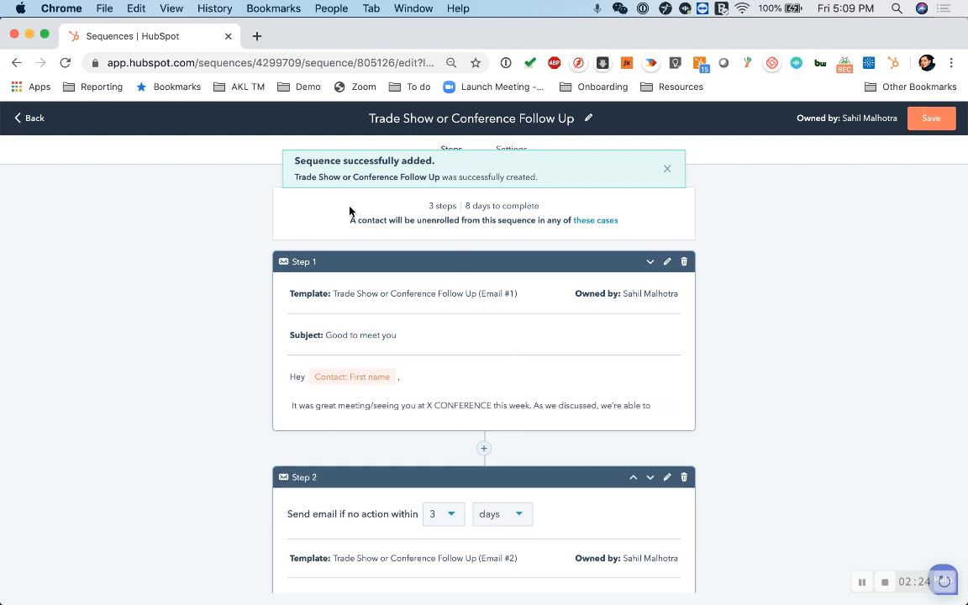
scroll(398, 367, down, 2)
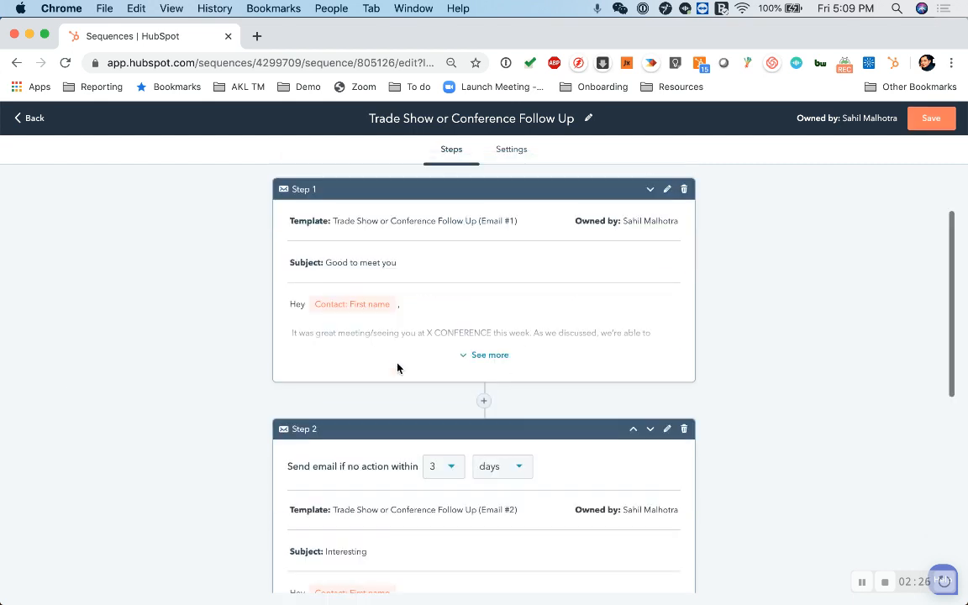
scroll(399, 368, down, 1)
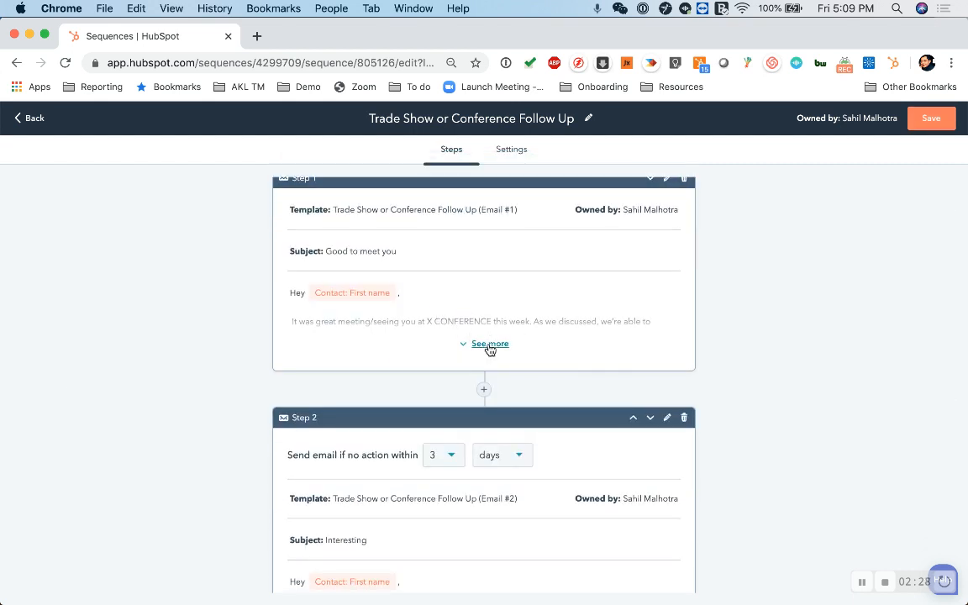
click(490, 345)
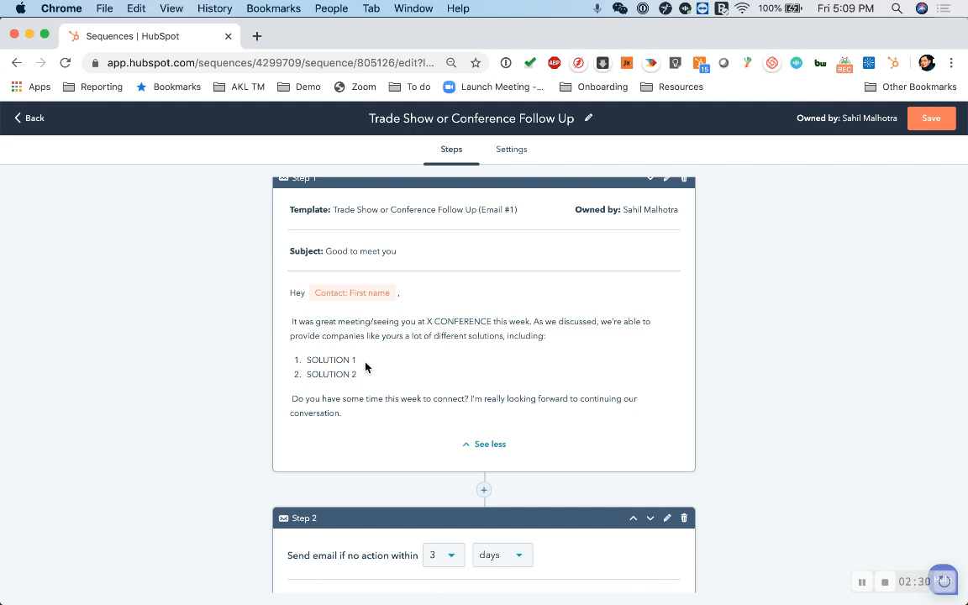
scroll(365, 367, up, 1)
scroll(427, 336, up, 2)
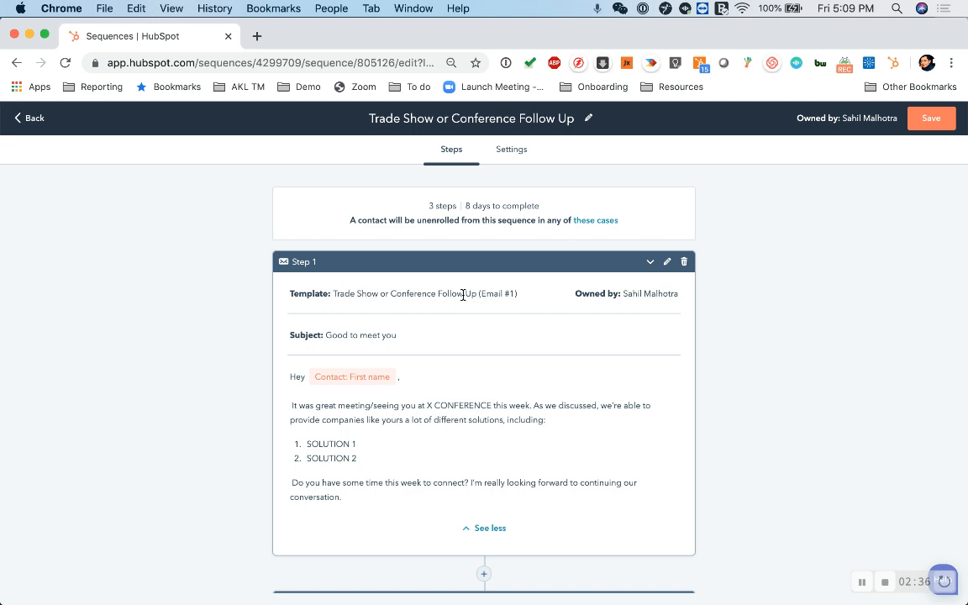
double_click(369, 335)
click(442, 454)
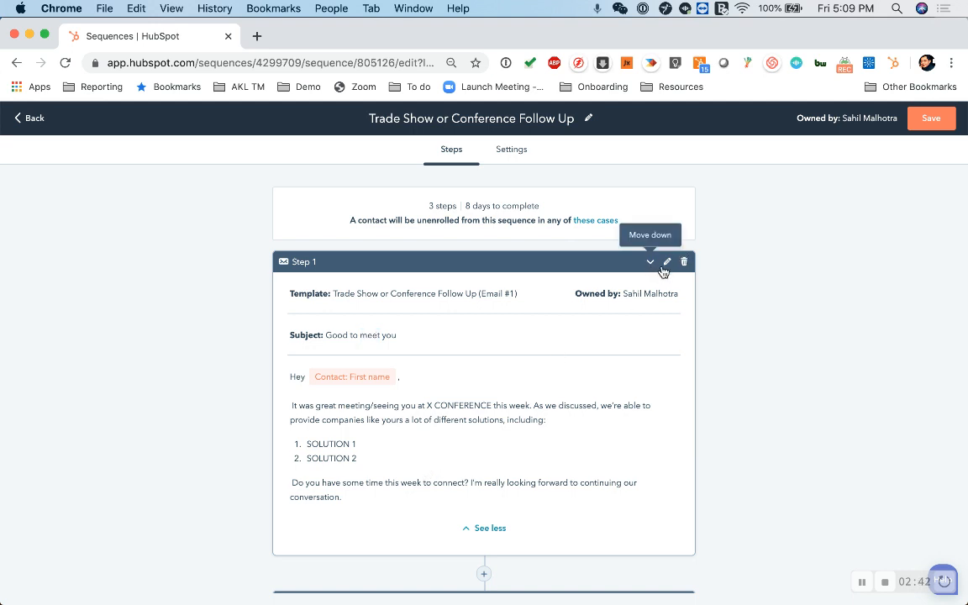
Edit the Step 1 email template, replacing the X CONFERENCE placeholder in the first paragraph with "Accounting conference"
click(668, 263)
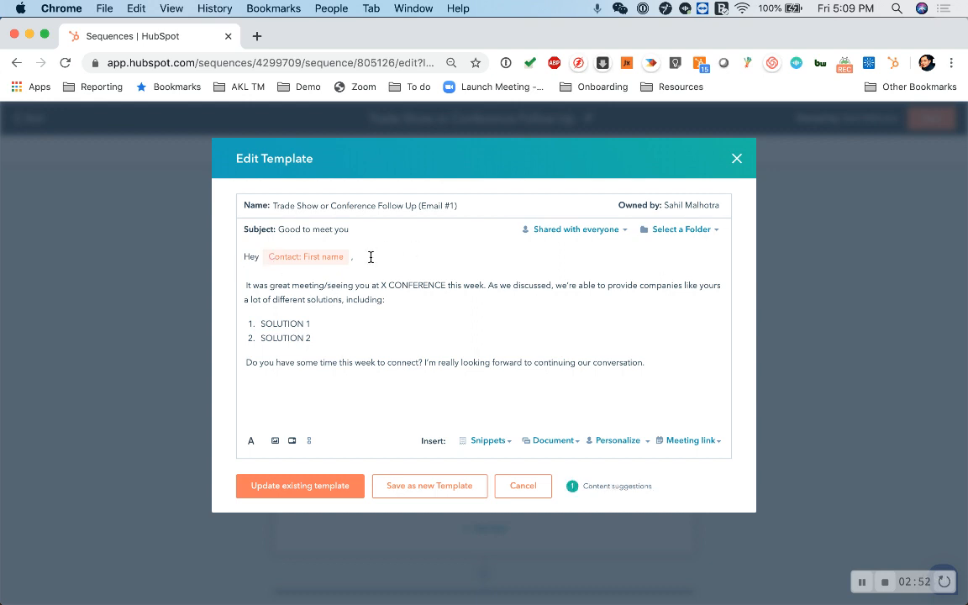
drag(370, 257, 301, 252)
click(332, 310)
drag(380, 285, 447, 285)
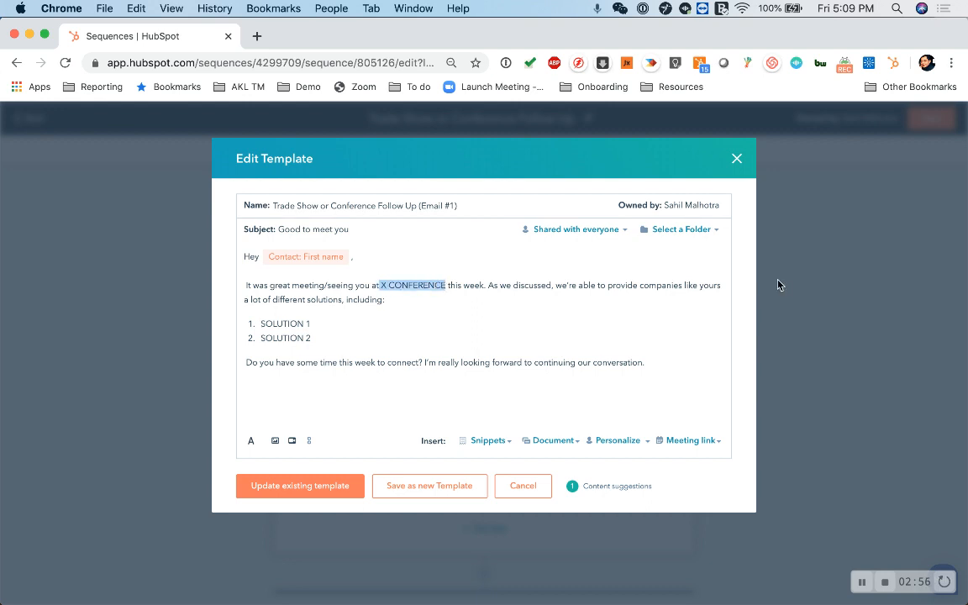
text(Accounting c)
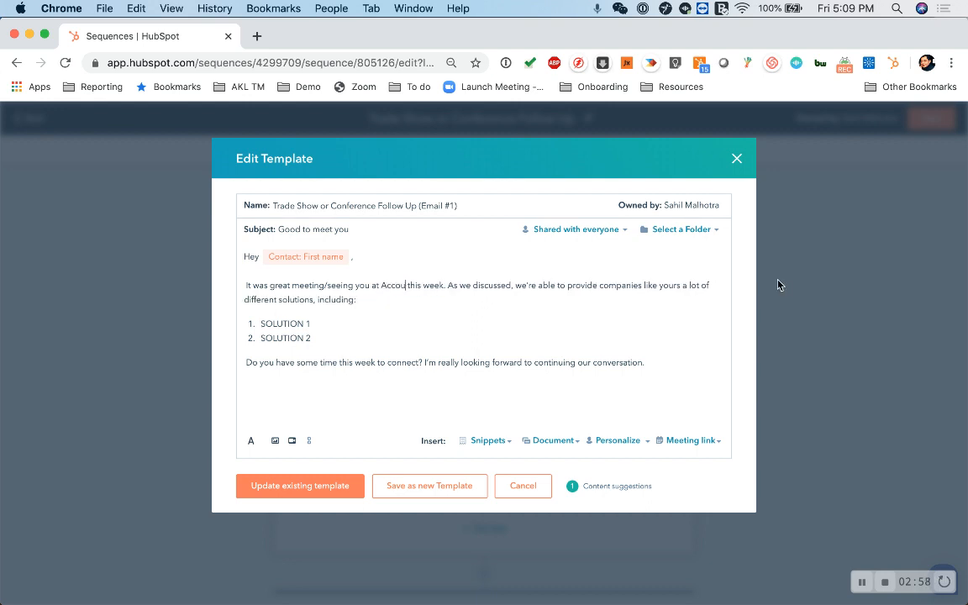
text(onference)
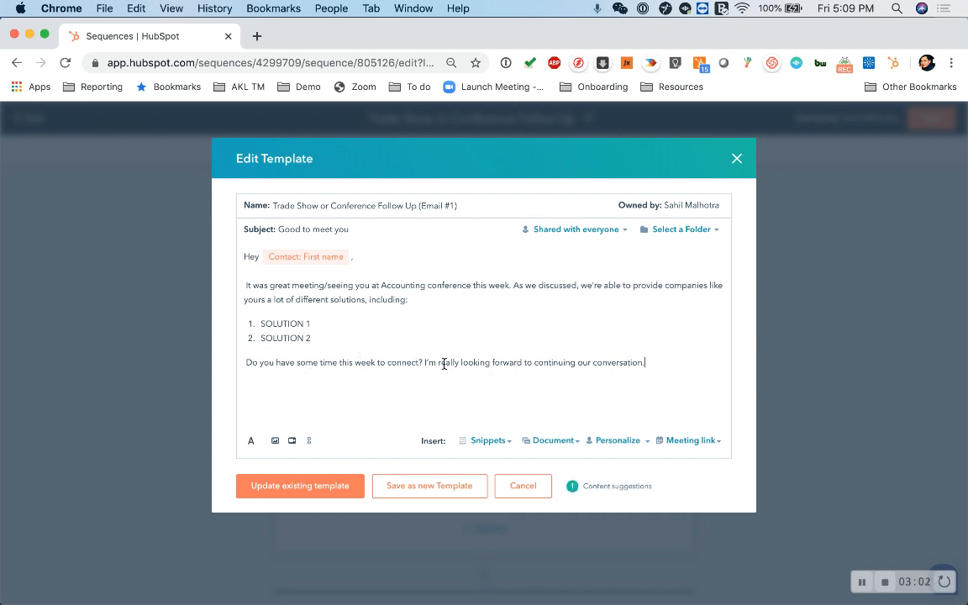
Add "Here's my meeting link" at the end of the email's last paragraph and check the option for inserting a meeting link
click(654, 363)
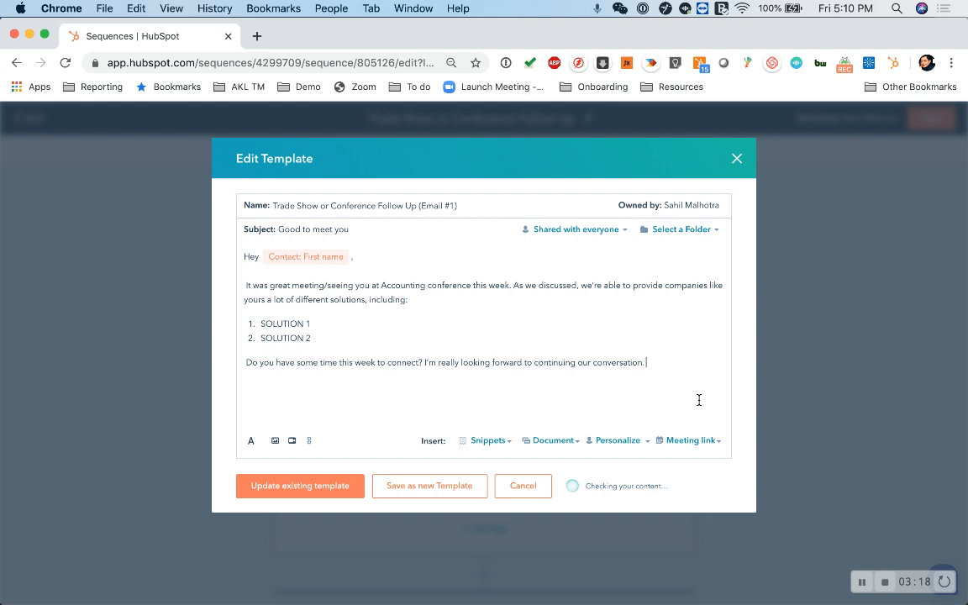
text(Here's)
text(my meeting link)
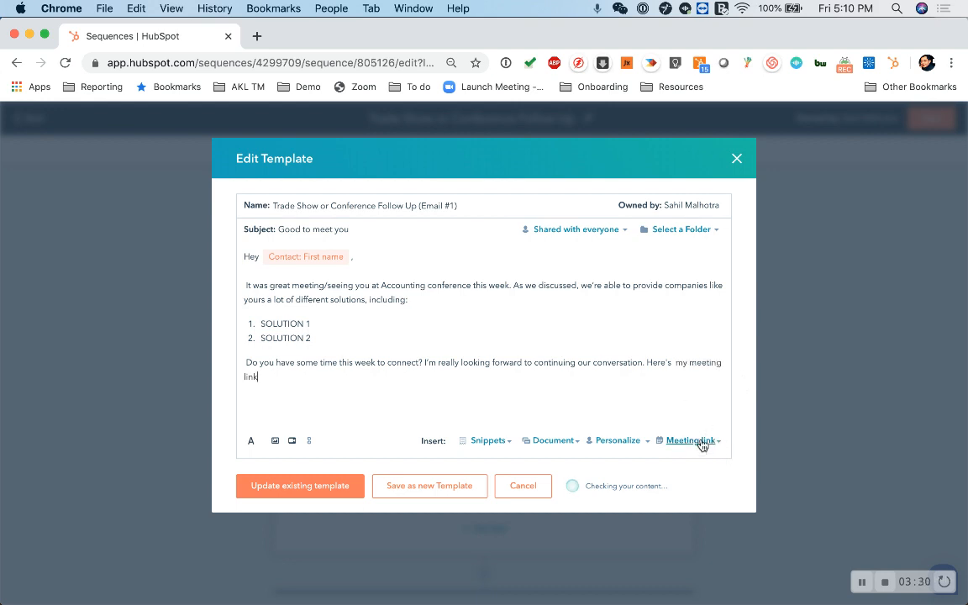
click(703, 442)
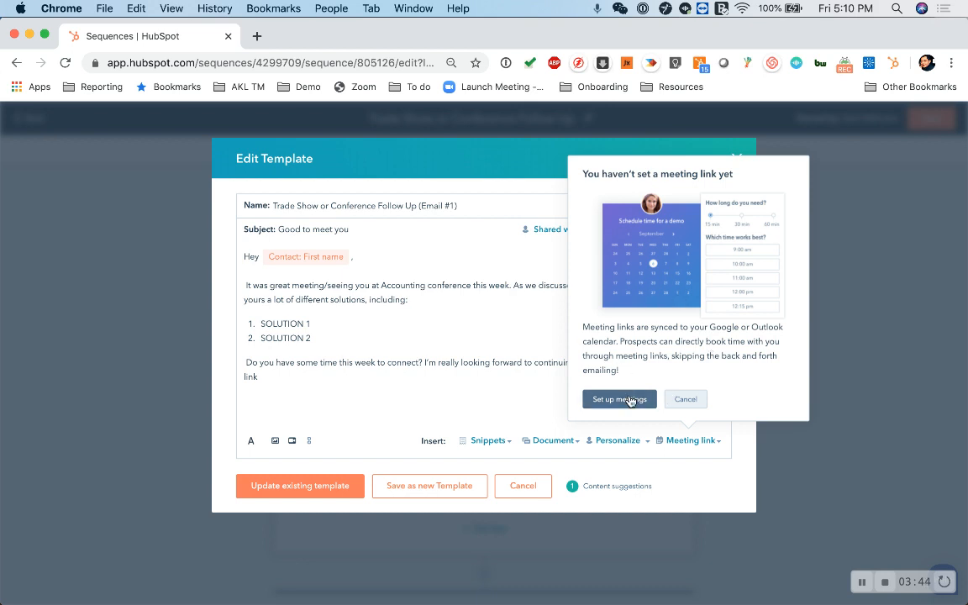
click(629, 400)
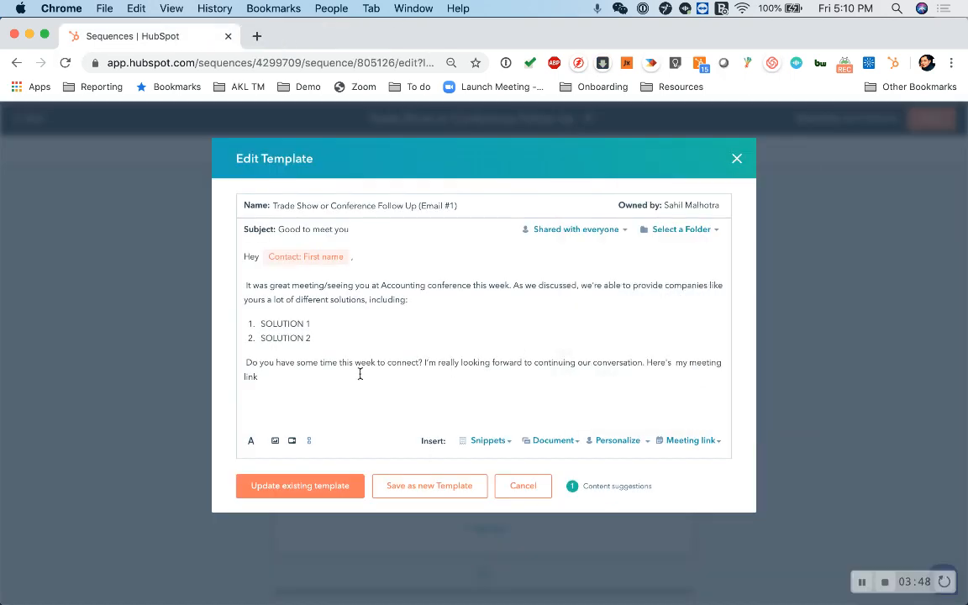
Save the edited Step 1 email by updating the existing template
click(304, 494)
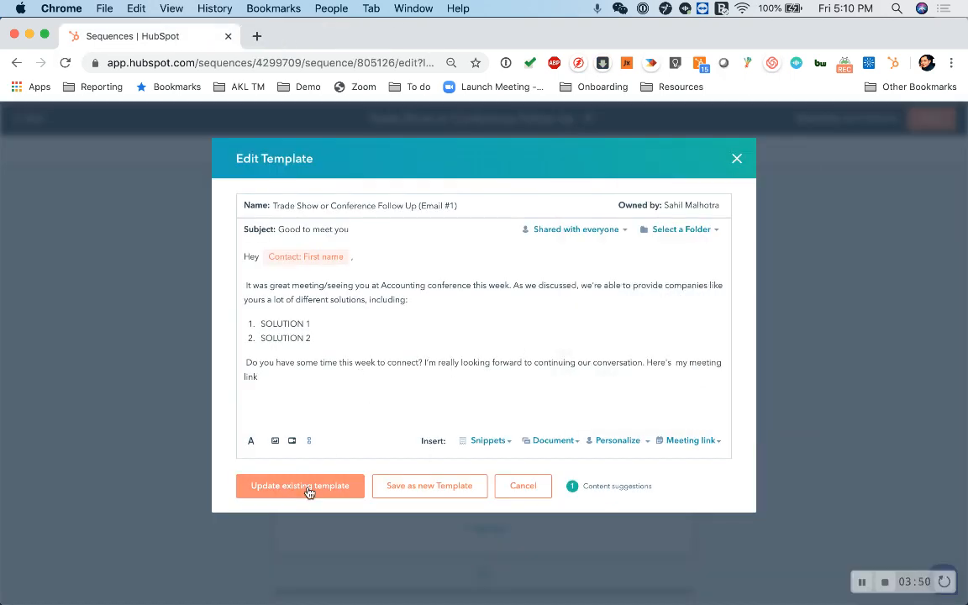
click(439, 386)
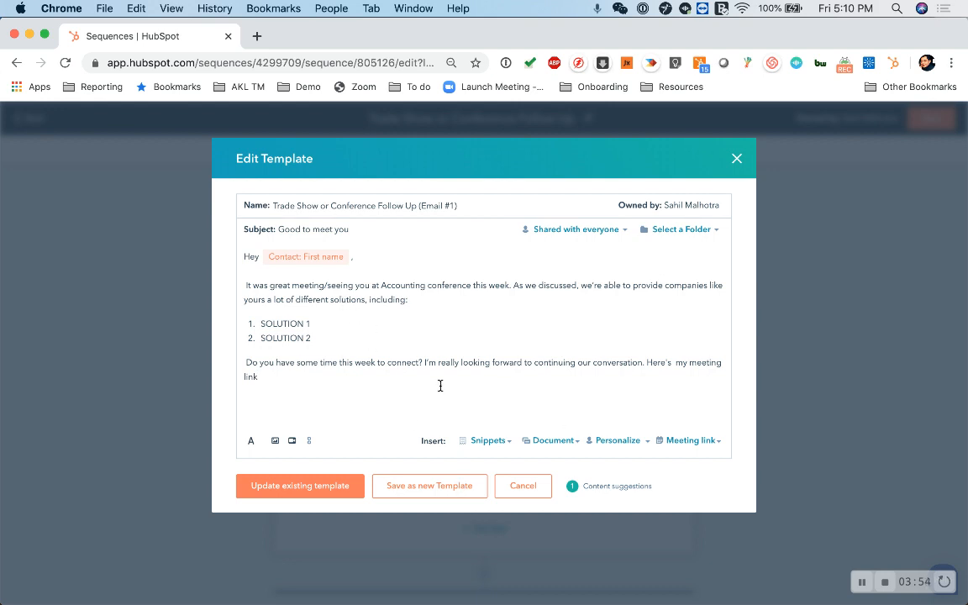
click(321, 495)
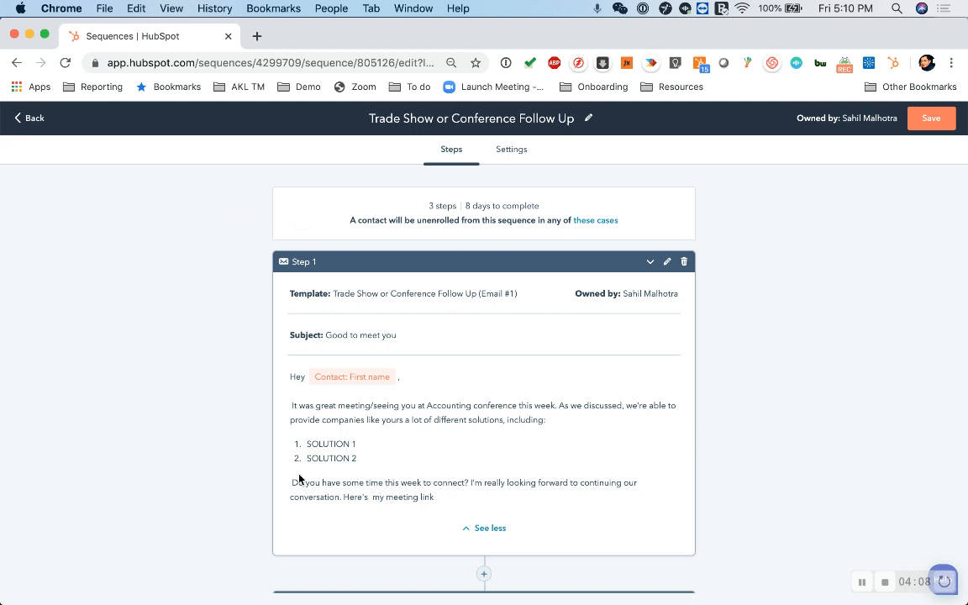
scroll(305, 506, down, 2)
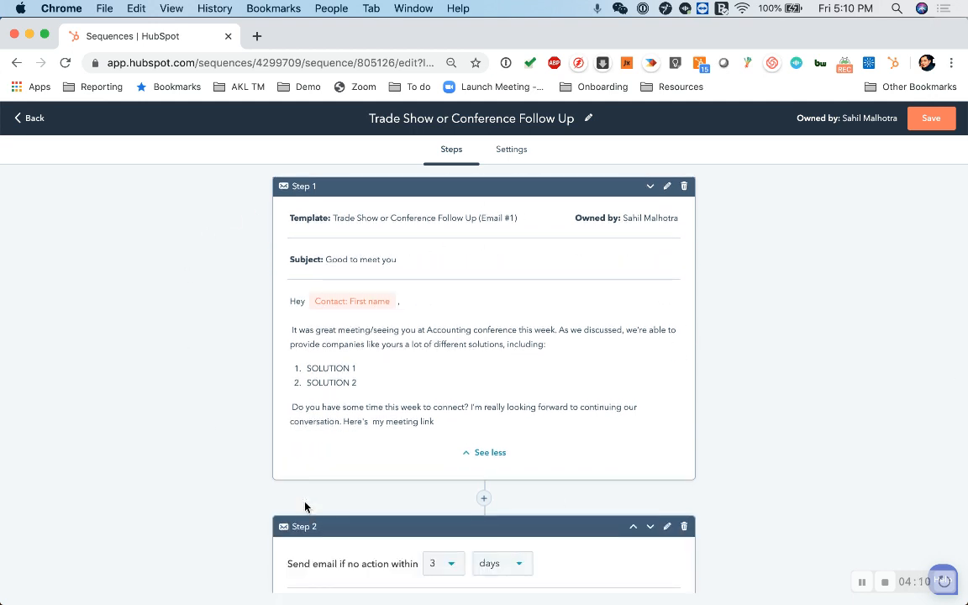
Set the Step 2 email to send if there is no action within 2 days
scroll(305, 506, down, 5)
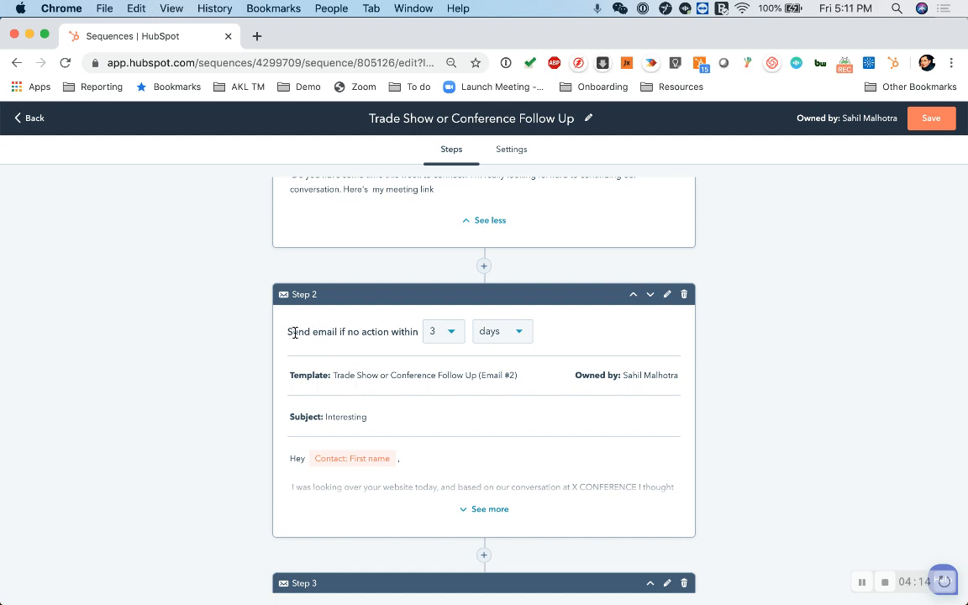
click(449, 333)
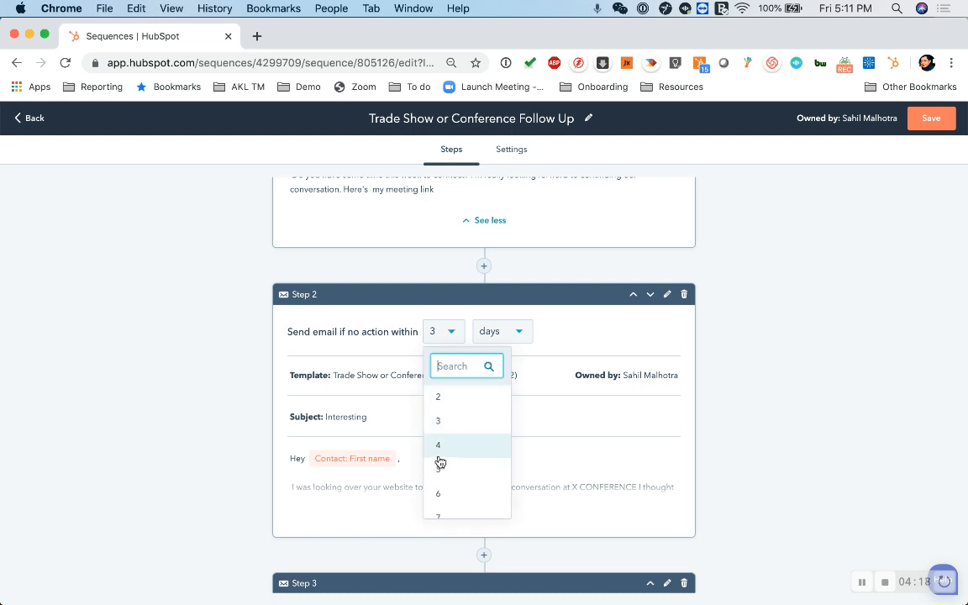
scroll(454, 425, up, 1)
click(454, 424)
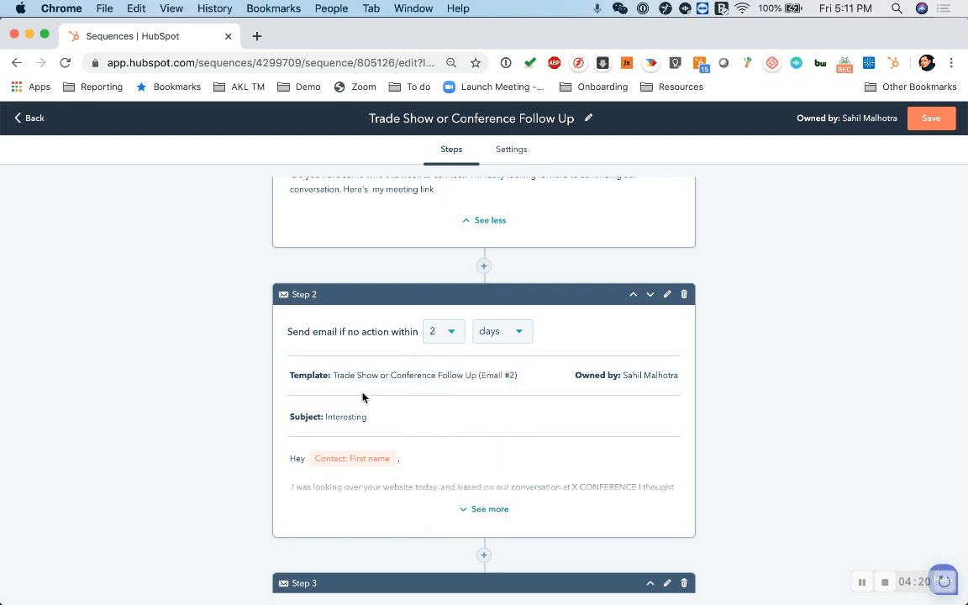
Expand the full text of the Step 2 email and read through it
scroll(238, 400, down, 2)
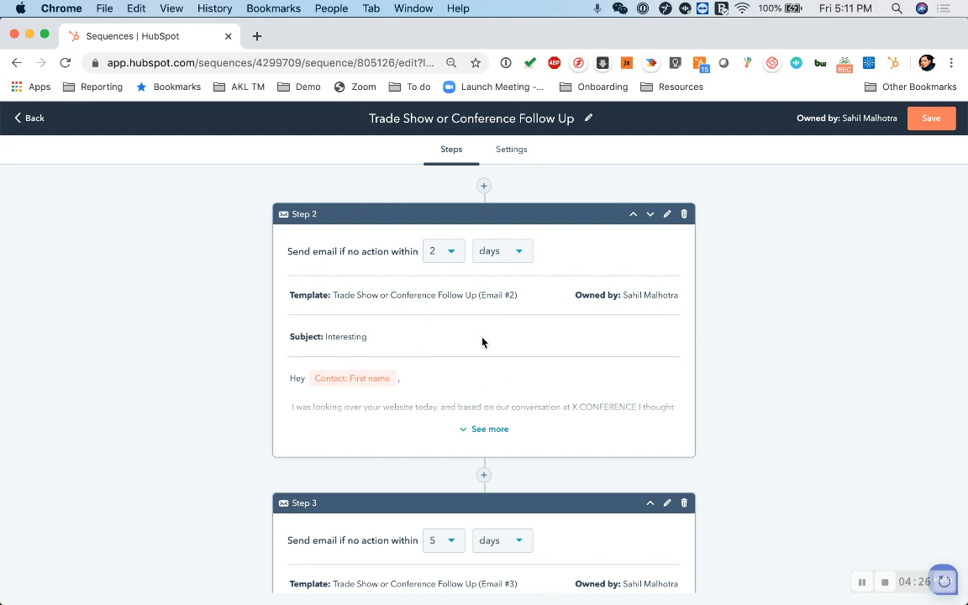
click(502, 429)
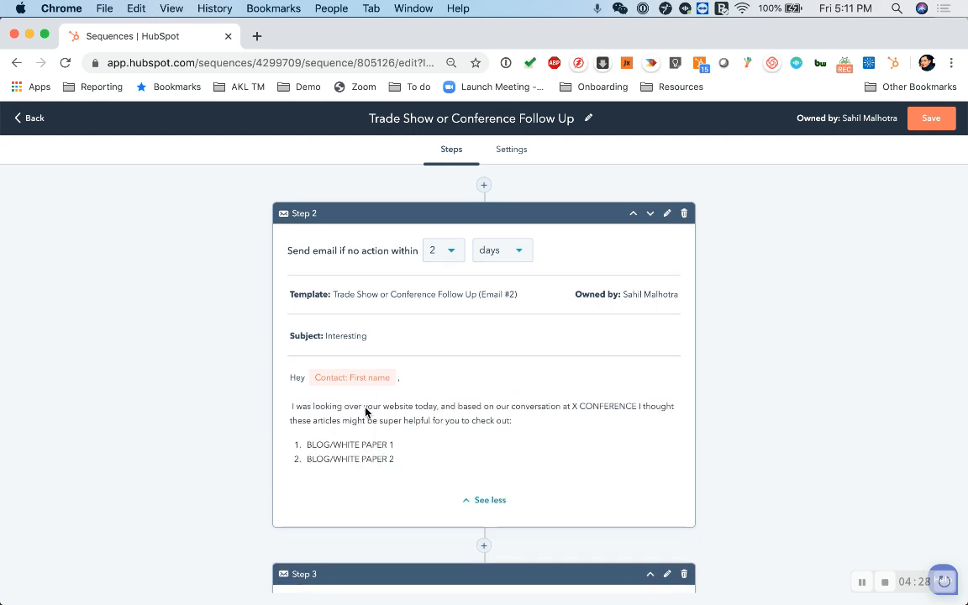
scroll(367, 410, down, 1)
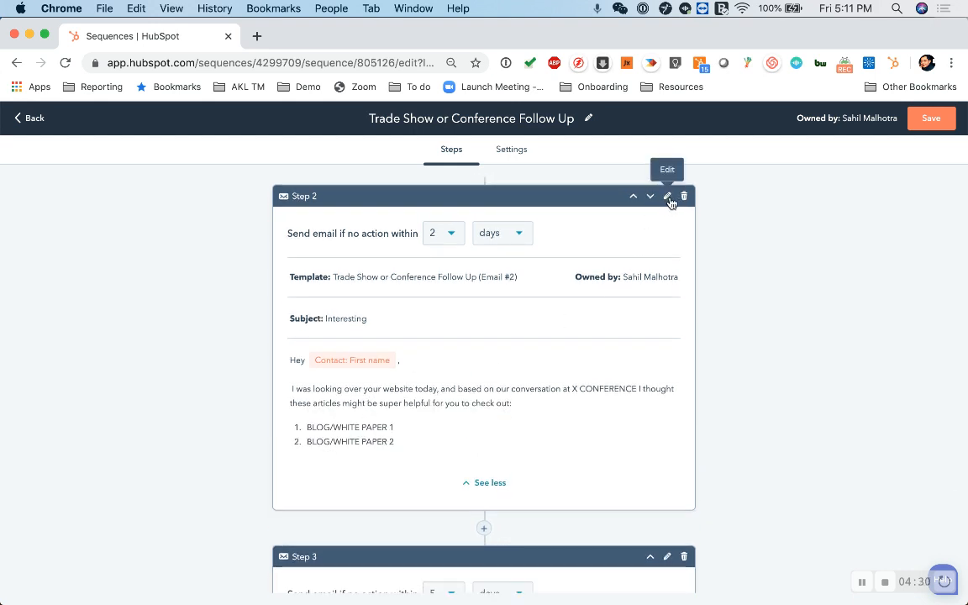
Add a "Call contact to follow up" task to the sequence after the Step 3 email
scroll(367, 545, down, 4)
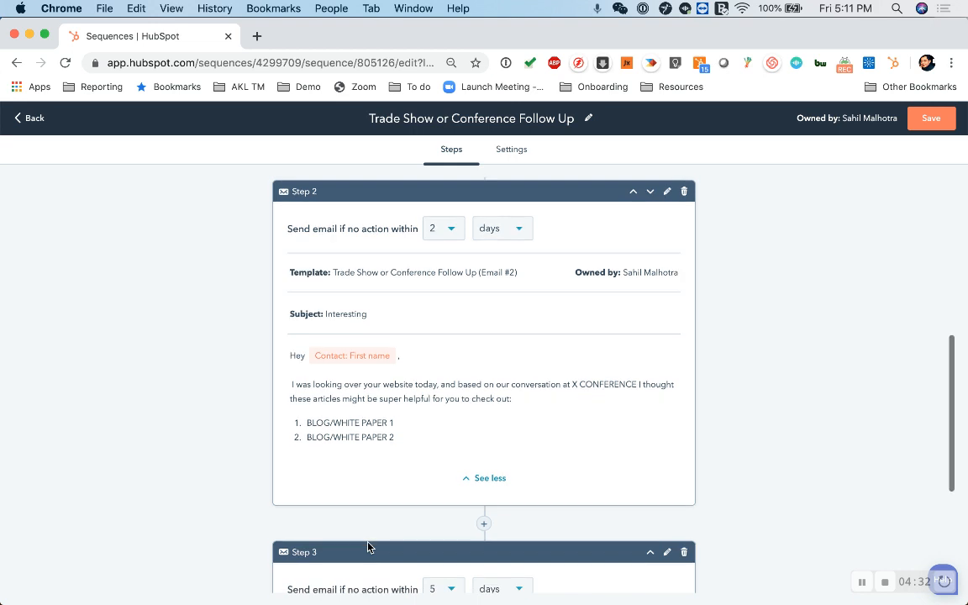
scroll(367, 547, down, 1)
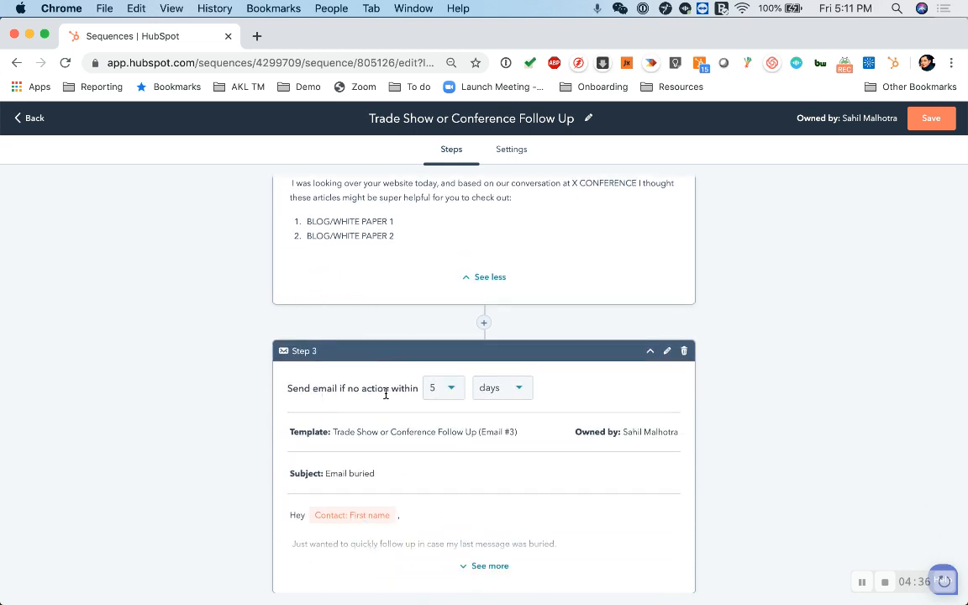
scroll(352, 398, down, 1)
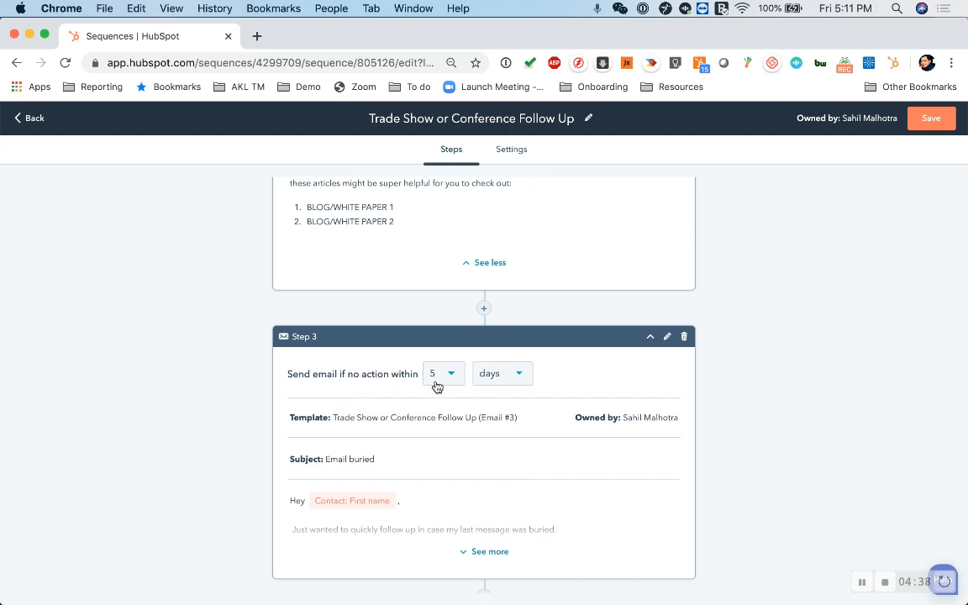
scroll(424, 272, down, 1)
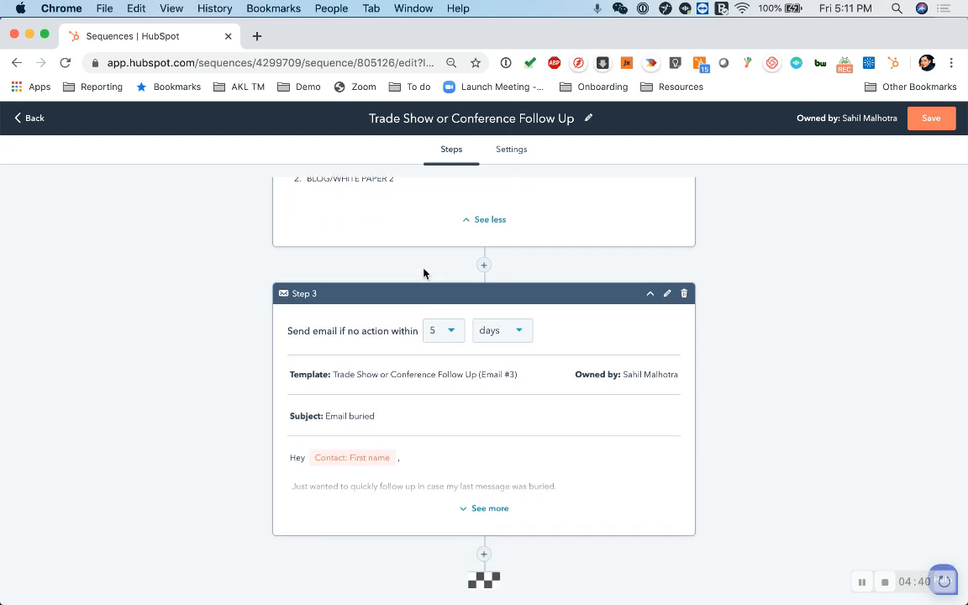
click(485, 556)
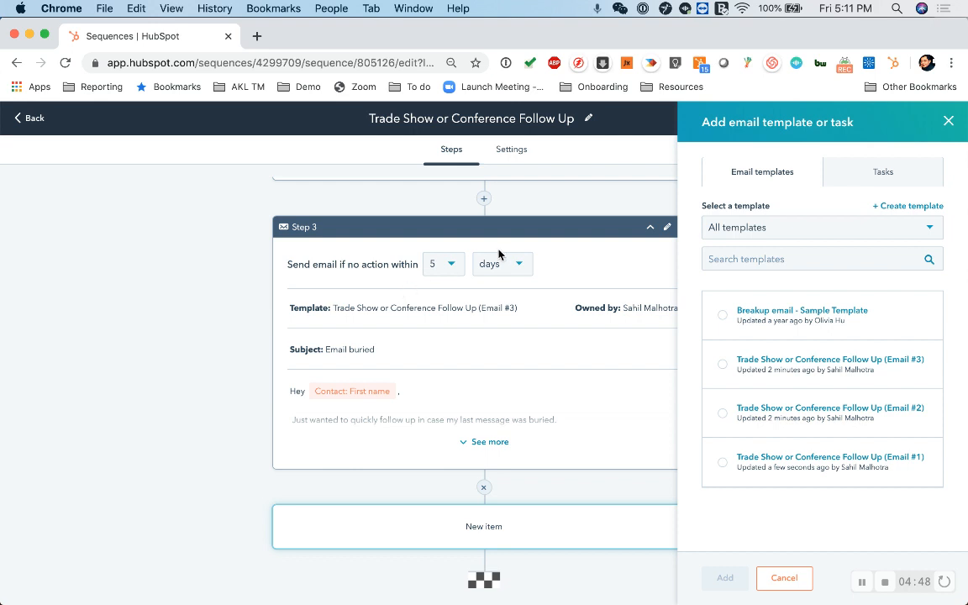
click(887, 175)
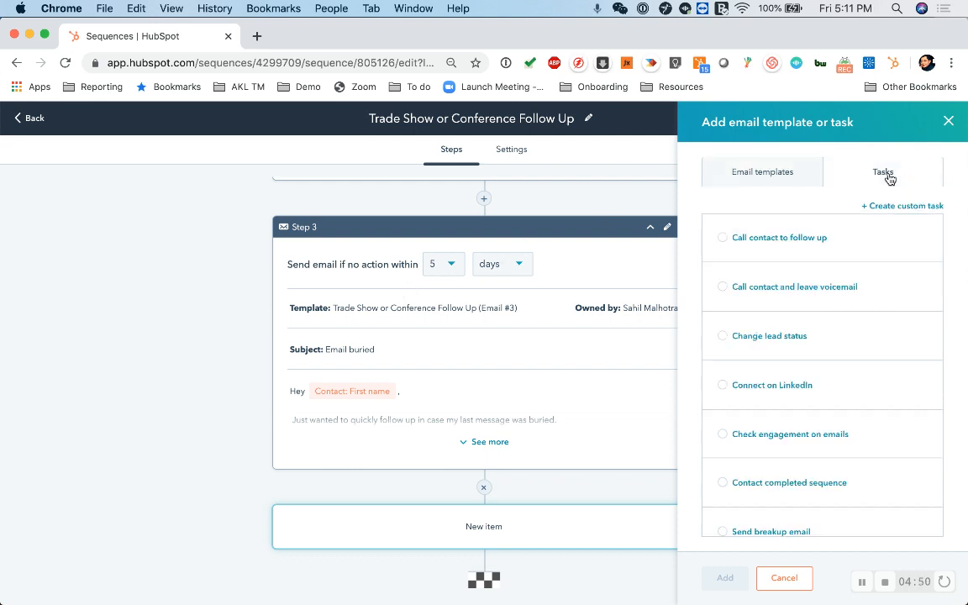
click(723, 241)
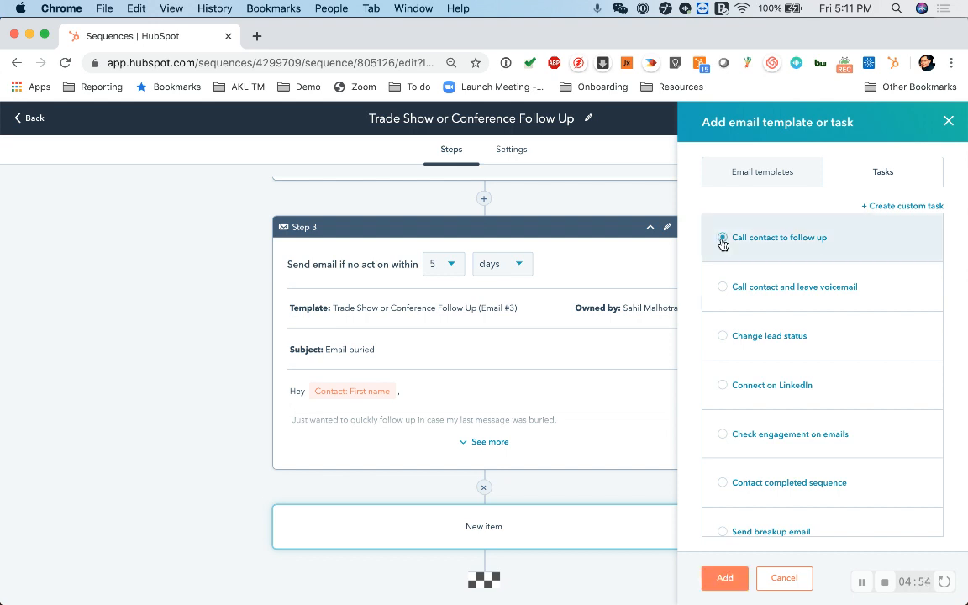
click(725, 579)
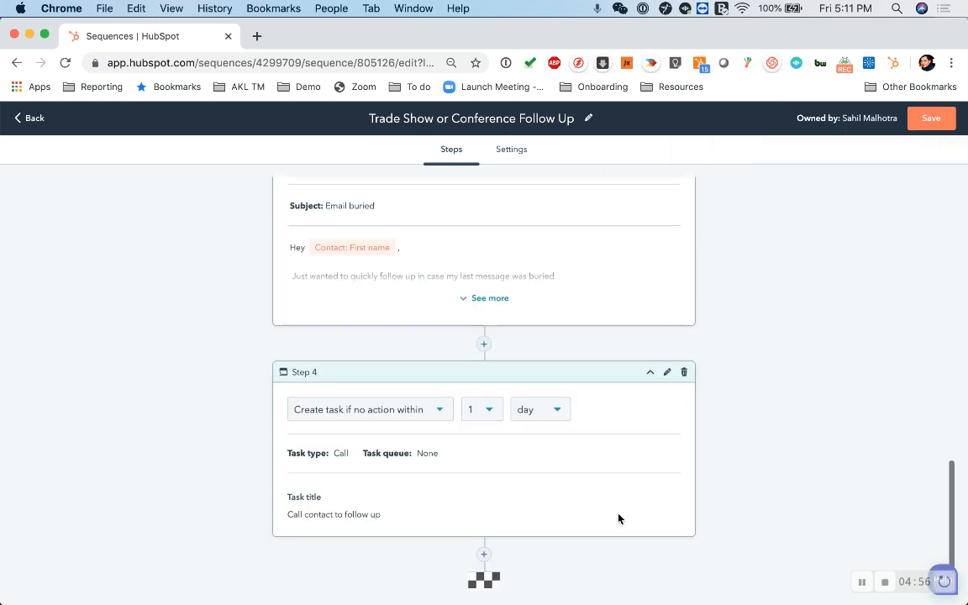
Set the Step 4 call task to be created if there is no action within 2 days
click(367, 417)
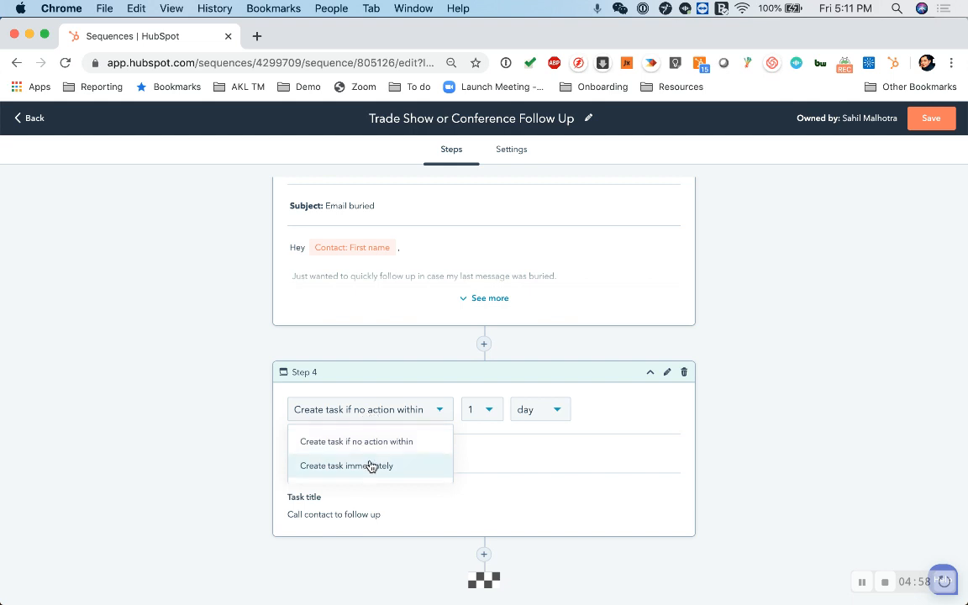
click(370, 438)
click(495, 412)
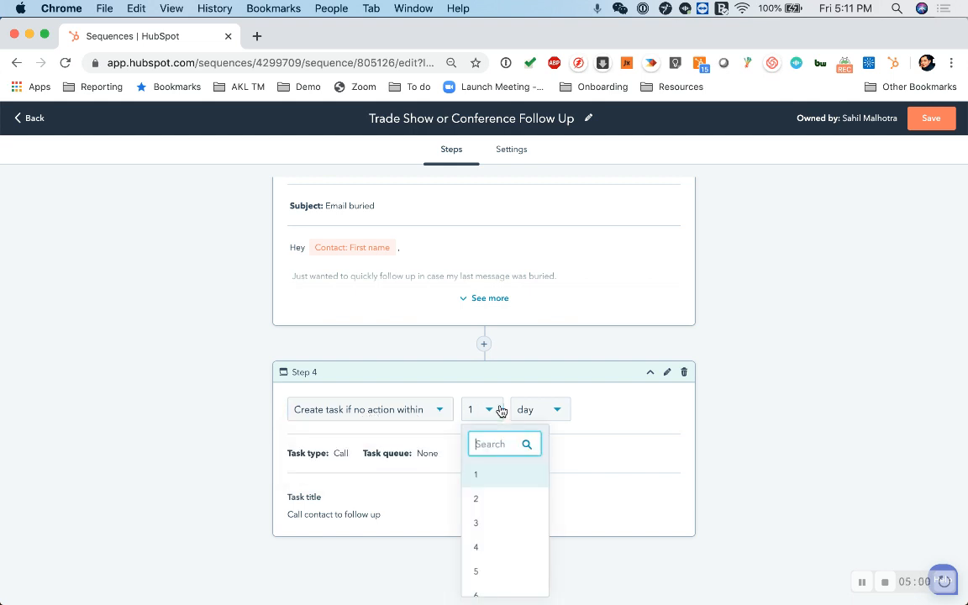
click(505, 498)
scroll(382, 264, up, 2)
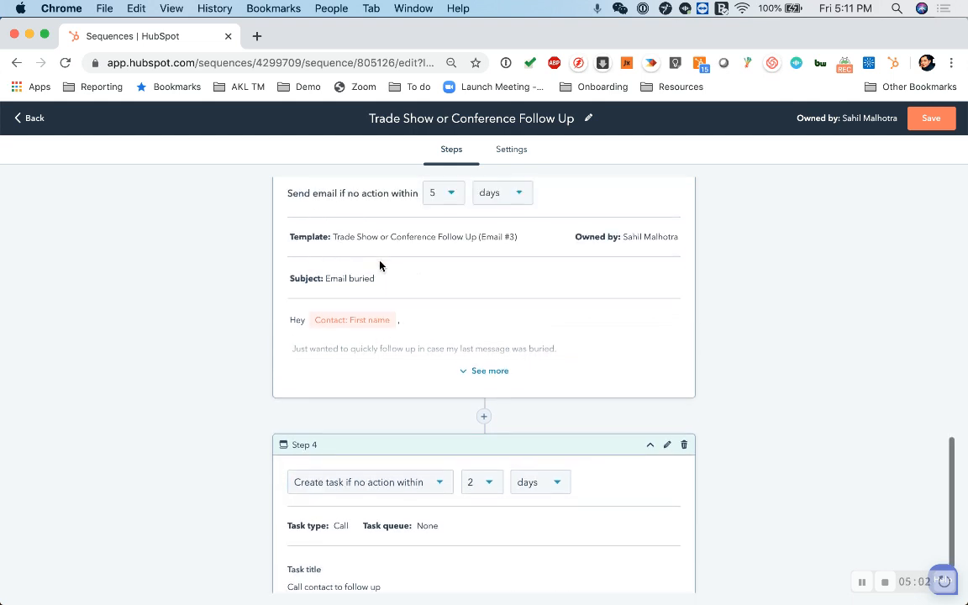
scroll(383, 264, down, 2)
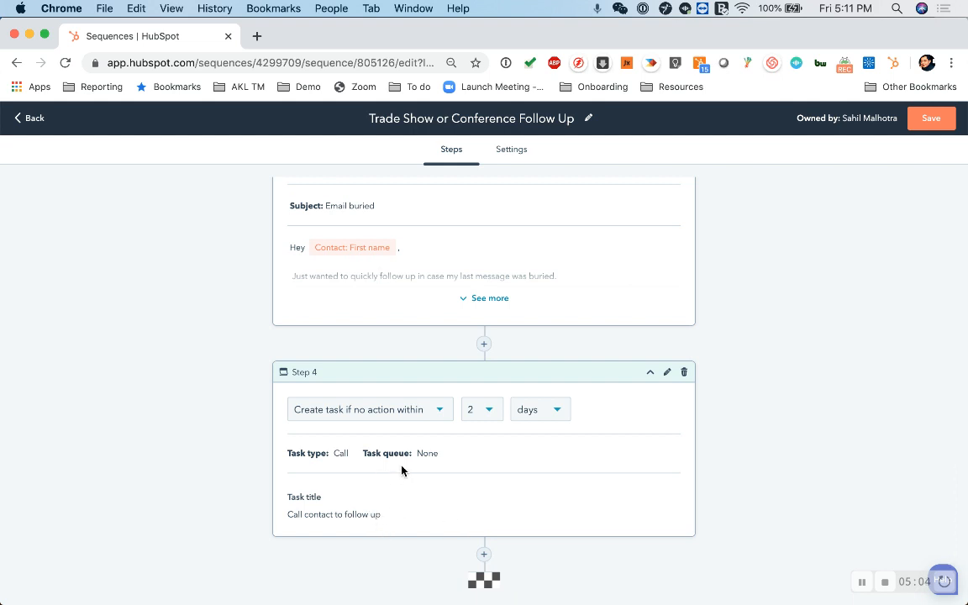
scroll(797, 404, up, 2)
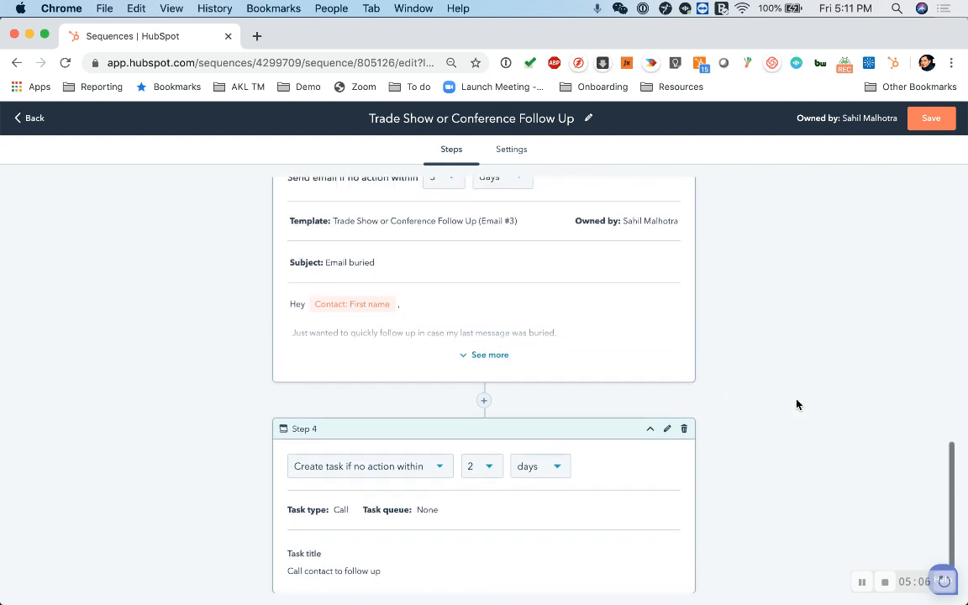
Check the sequence's email and task follow-up settings, return to its steps and save the sequence
click(521, 155)
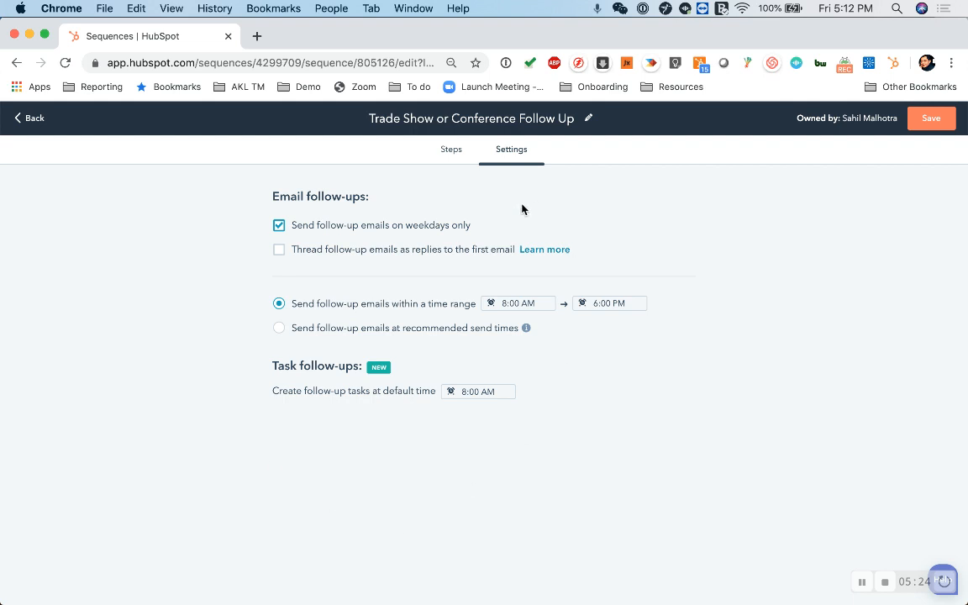
click(451, 151)
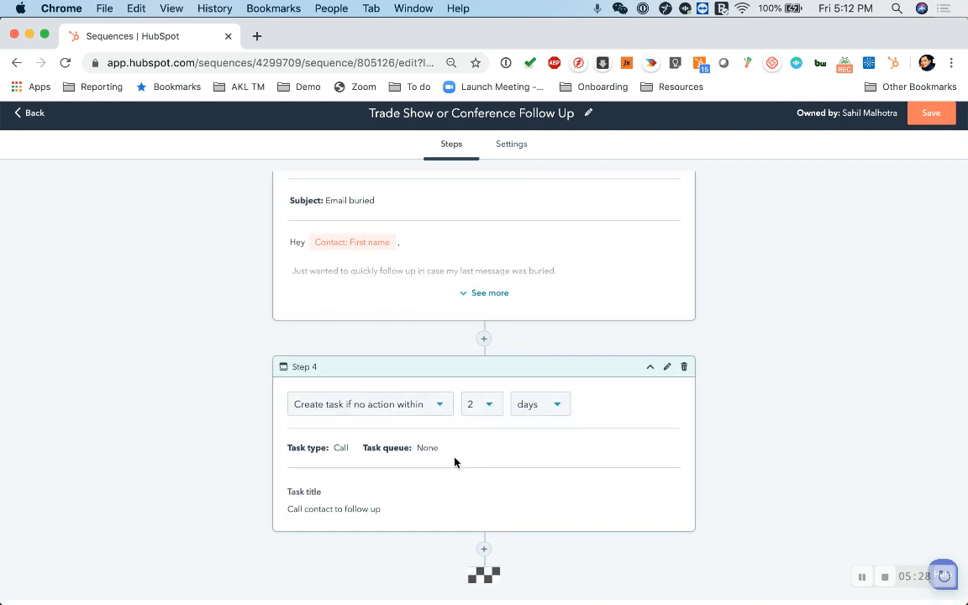
scroll(523, 238, up, 10)
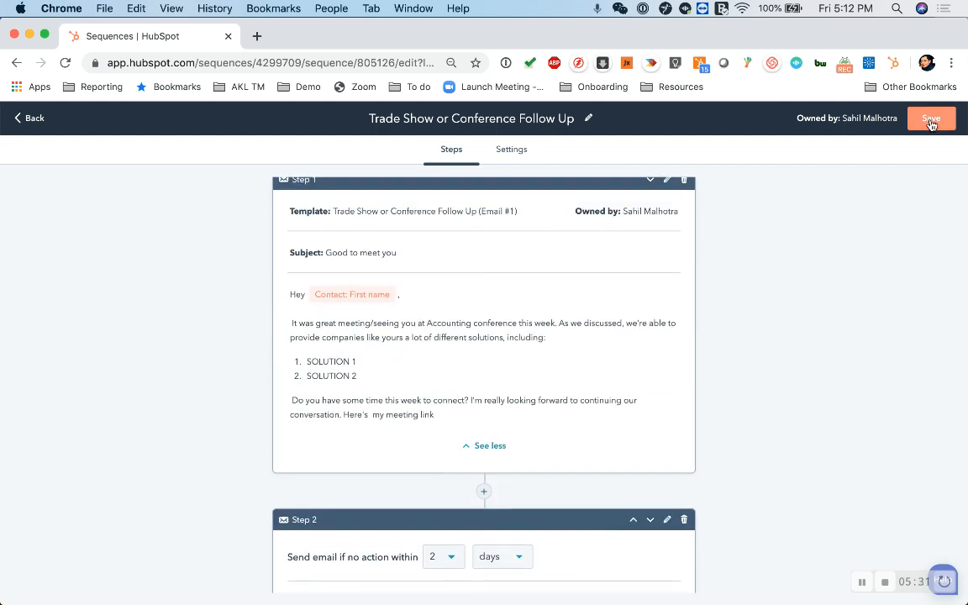
click(930, 122)
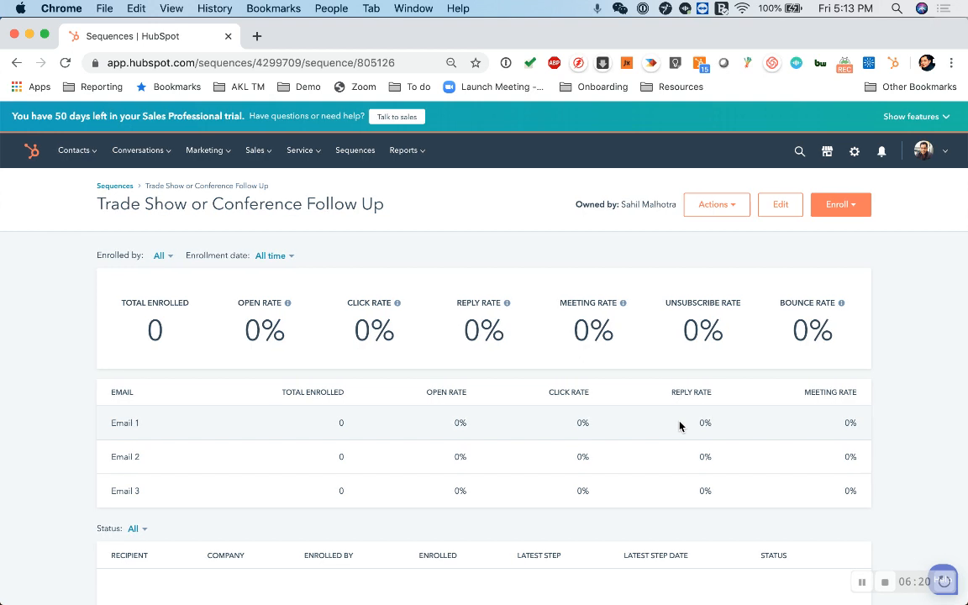
Review the saved sequence's performance metrics, per-email results, recipient list and the options for enrolling contacts
scroll(679, 424, down, 1)
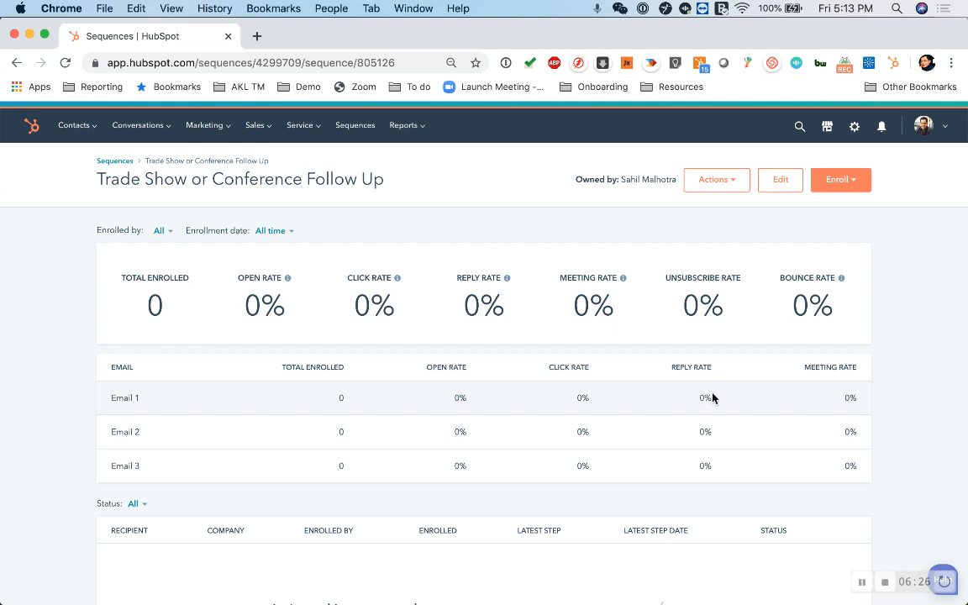
scroll(655, 436, down, 3)
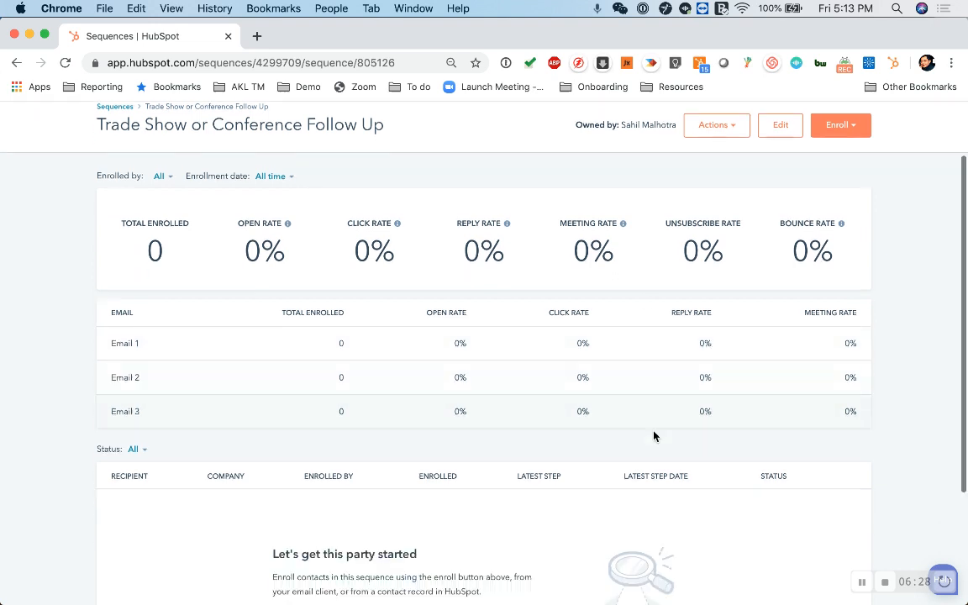
scroll(655, 436, up, 4)
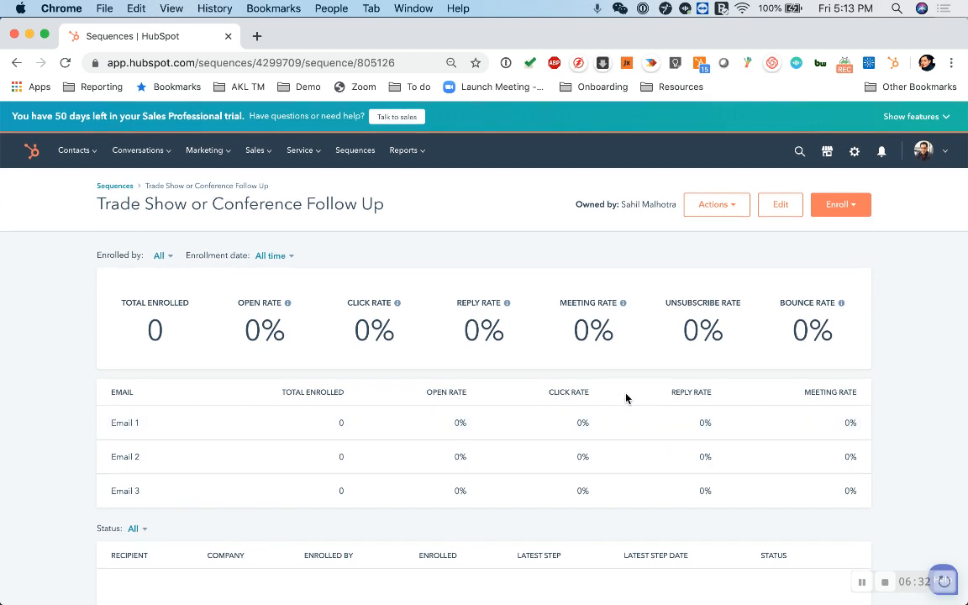
click(854, 213)
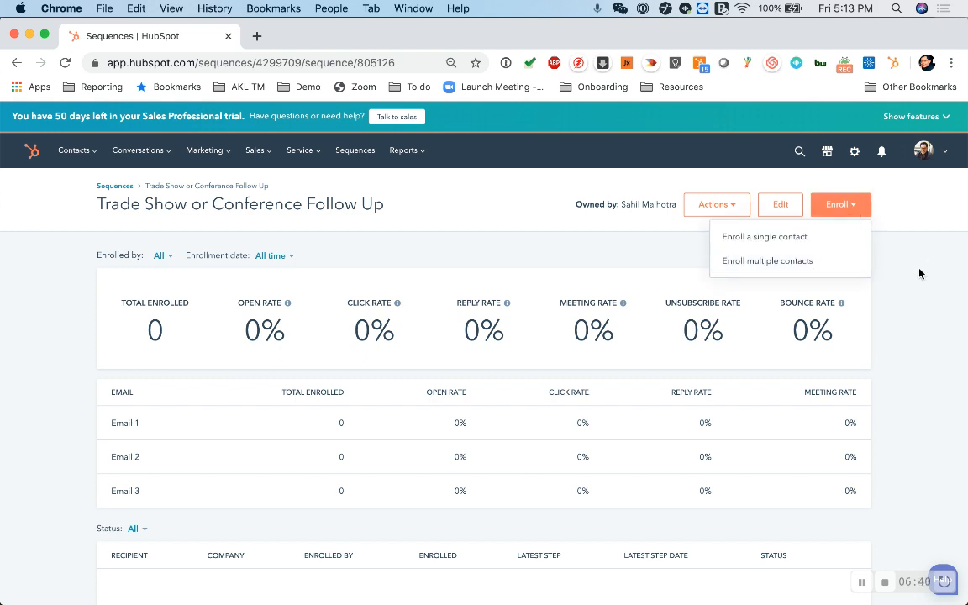
click(176, 207)
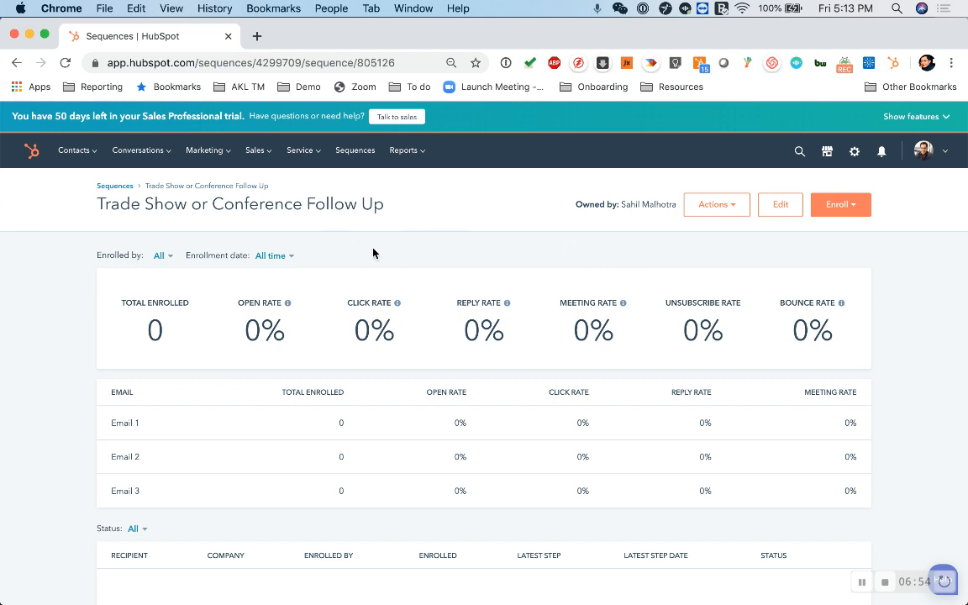
scroll(60, 508, down, 5)
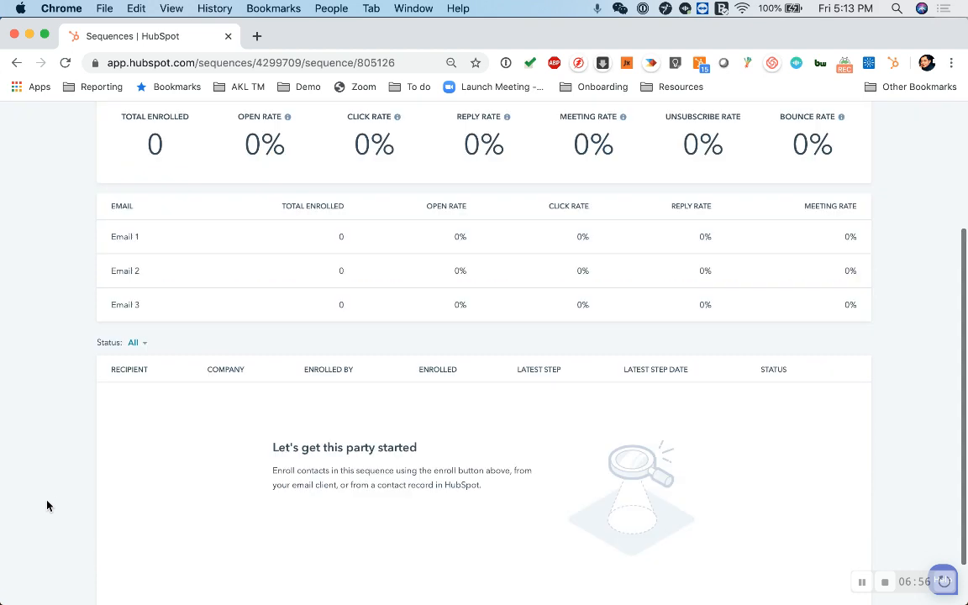
scroll(47, 505, up, 5)
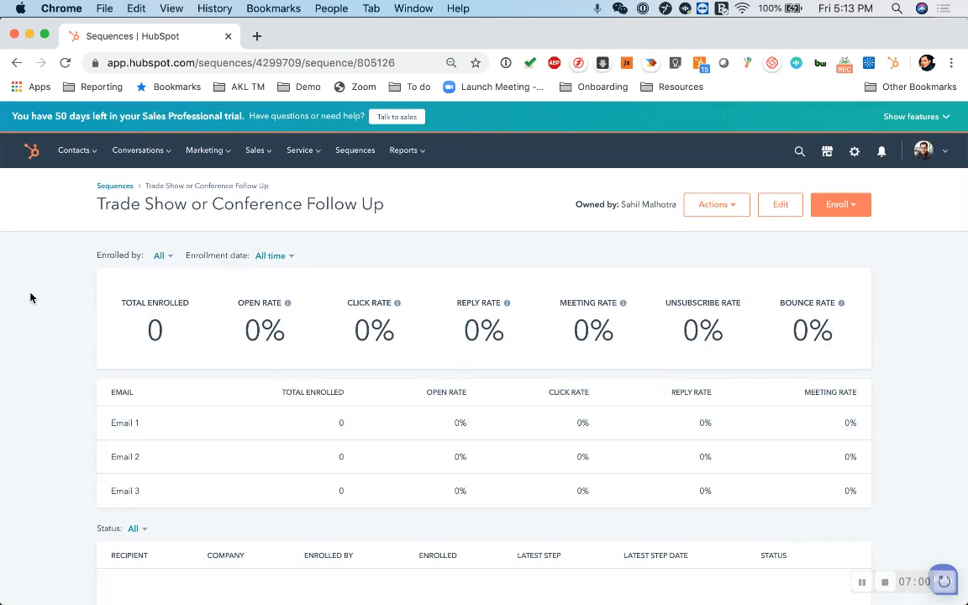
scroll(30, 298, down, 5)
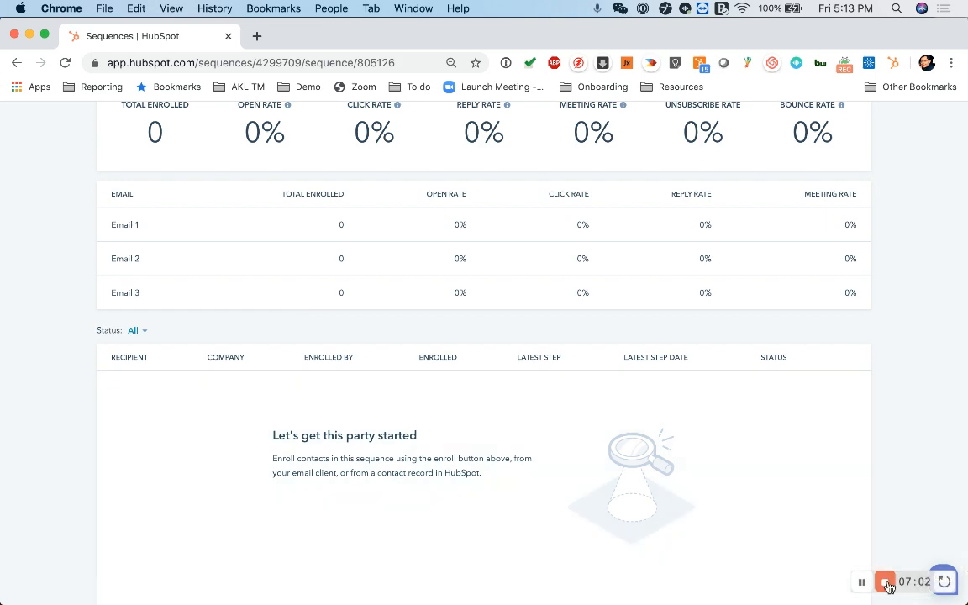